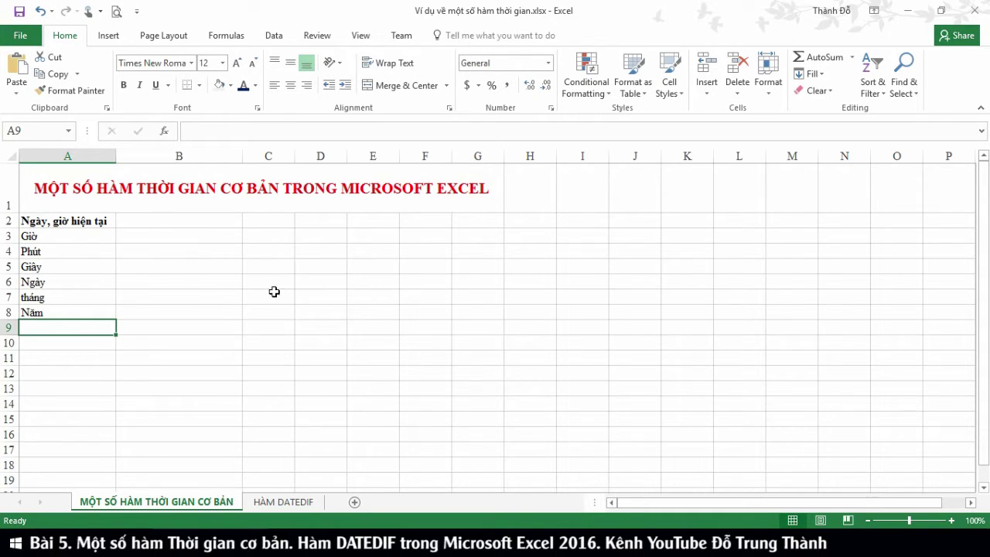
Step: Enter =NOW() in B2 so it shows the current date and time, 29/06/2016 20:16
click(175, 223)
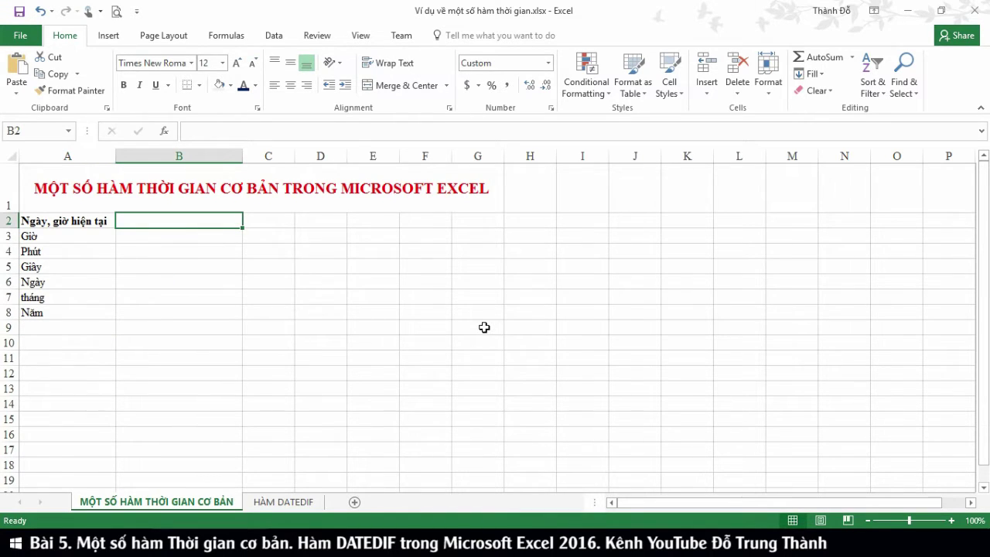
text(=no)
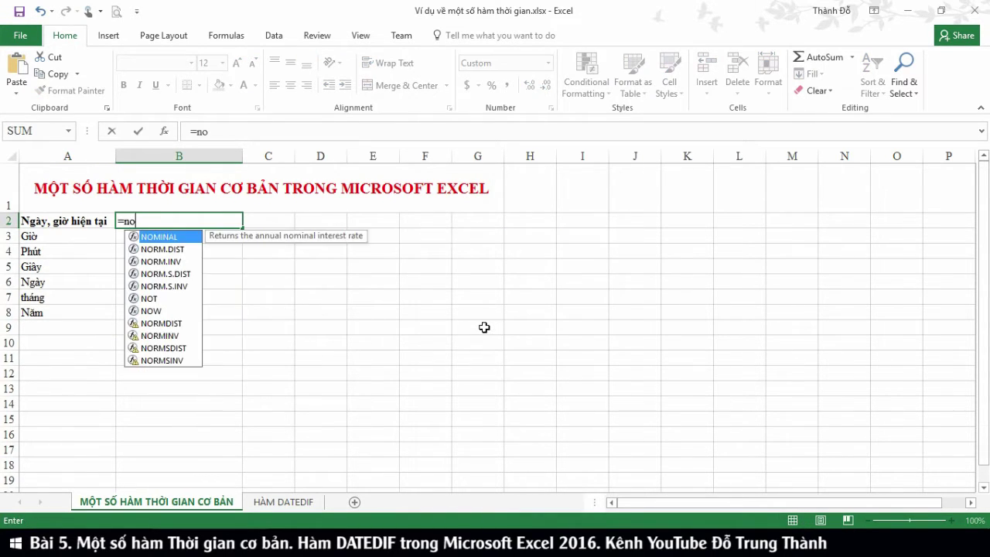
text(w())
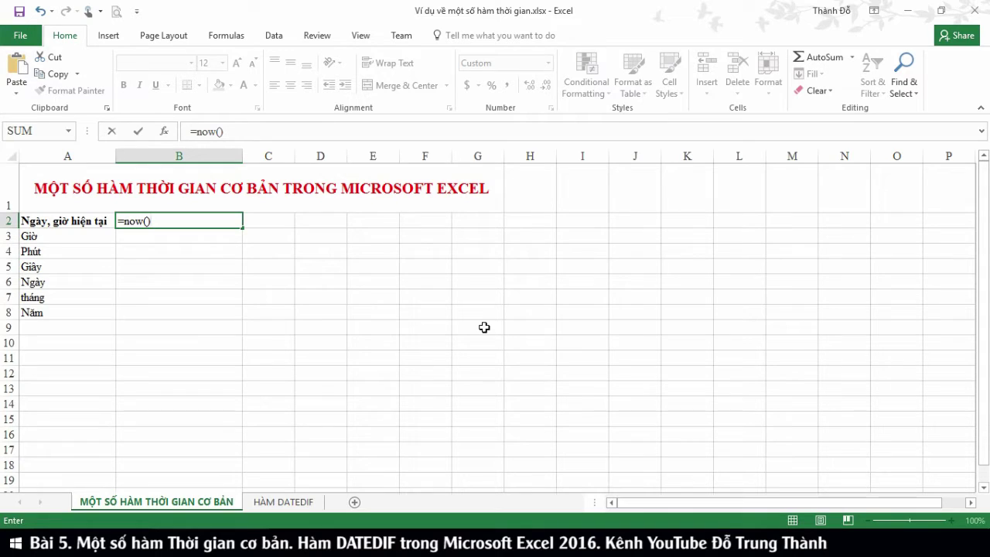
key(Return)
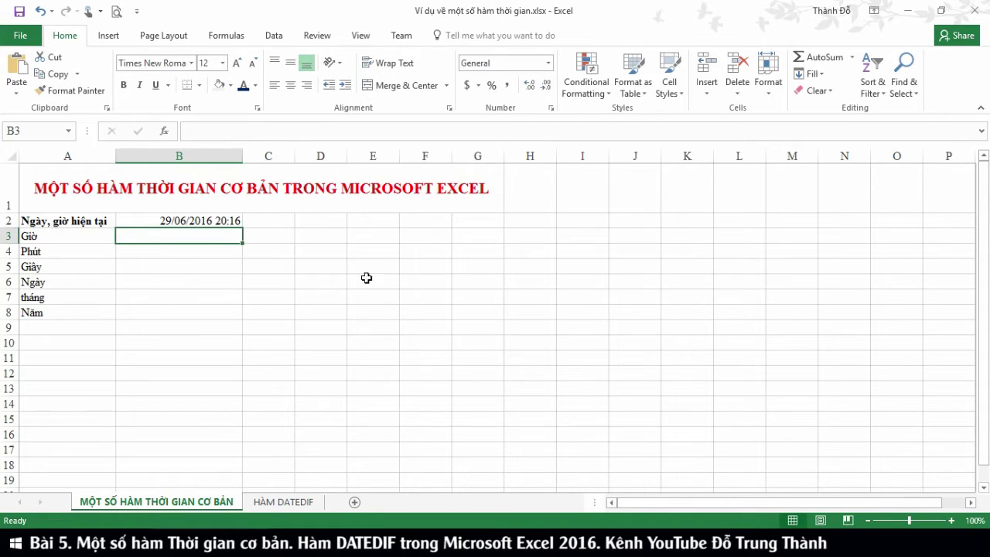
click(170, 218)
Step: Put =HOUR(B2) in B3 (20) and =MINUTE(B2) in B4 (17)
click(164, 238)
text(=)
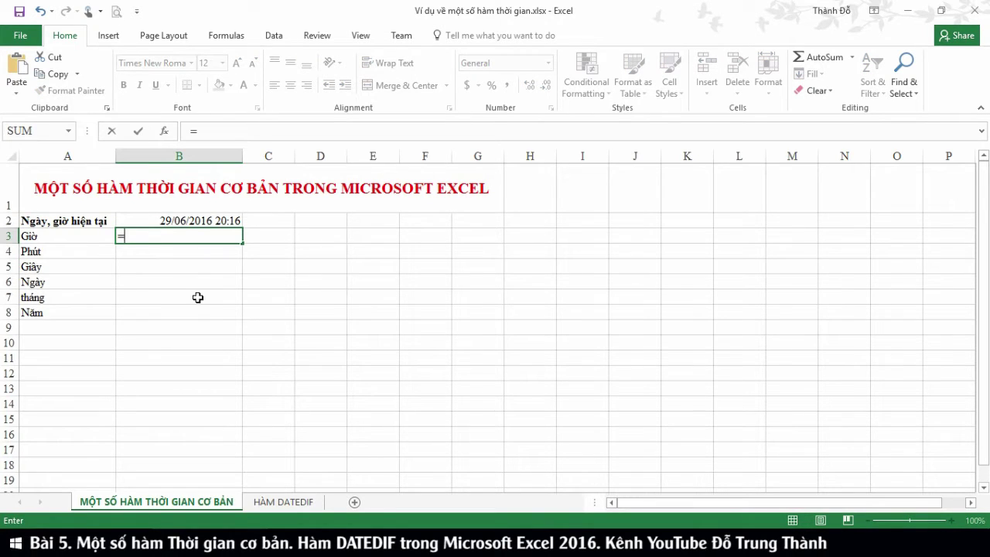
text(hou)
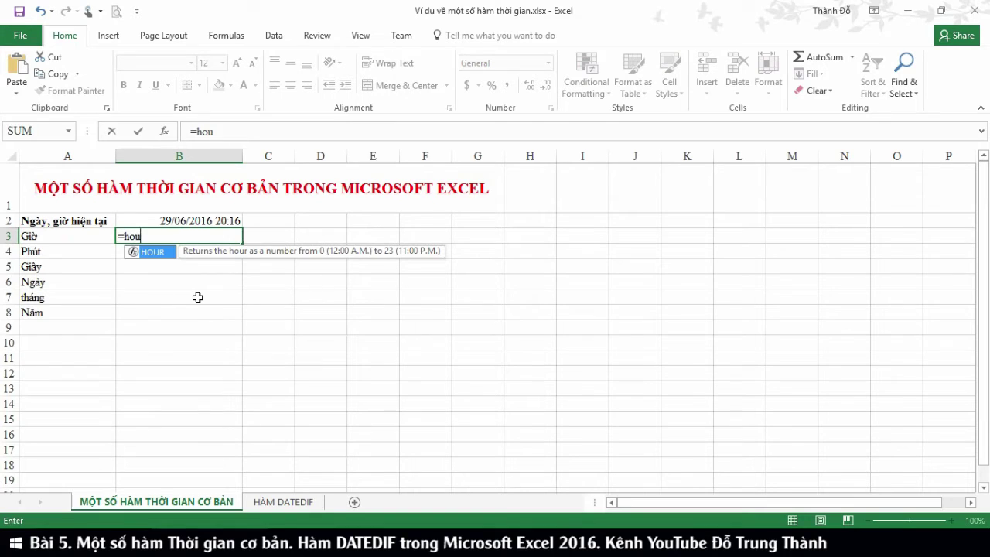
text(r()
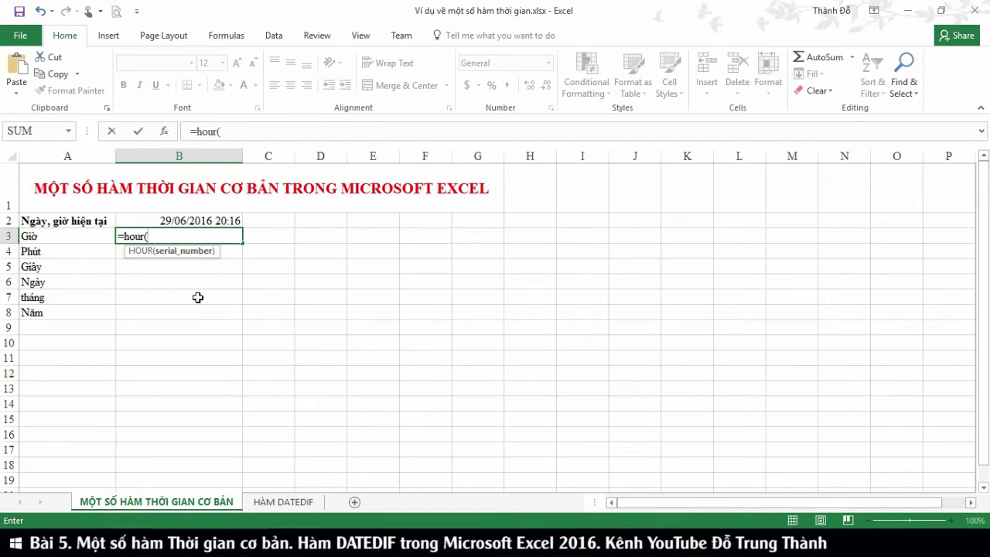
click(209, 221)
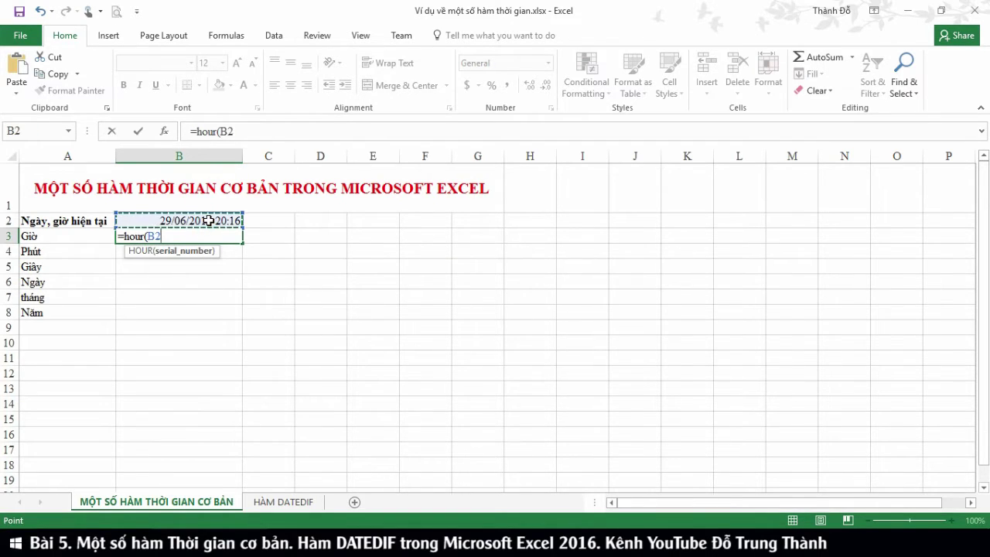
key(Return)
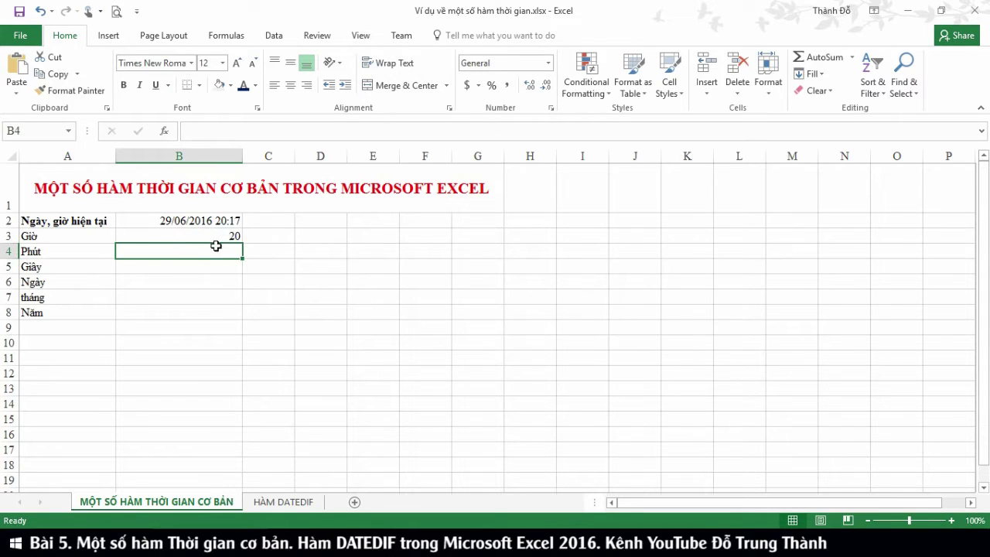
text(=)
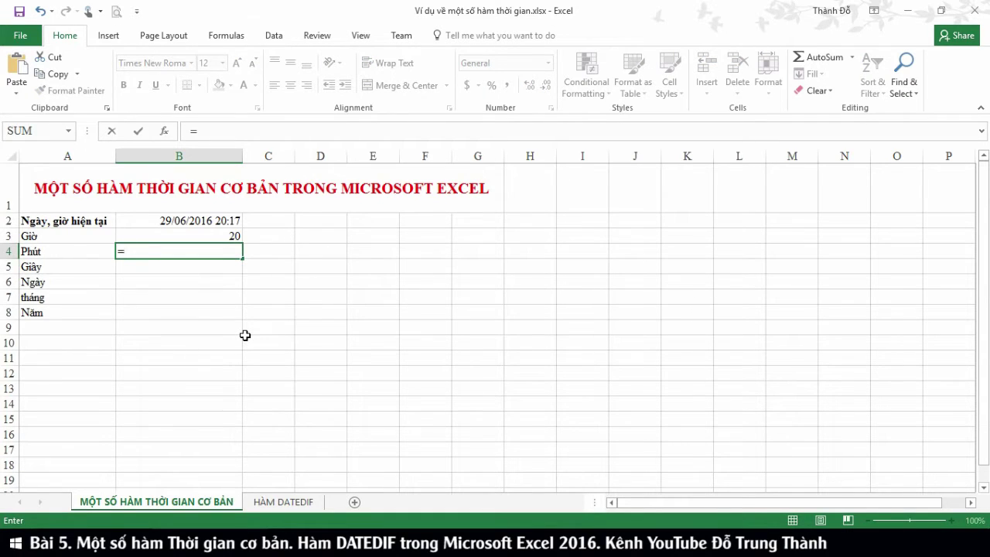
text(mi)
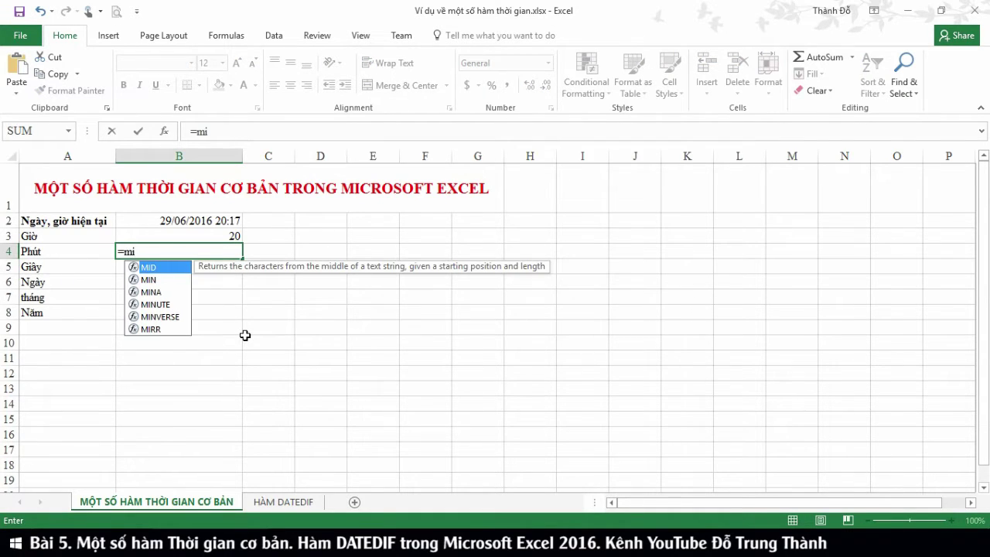
text(nu)
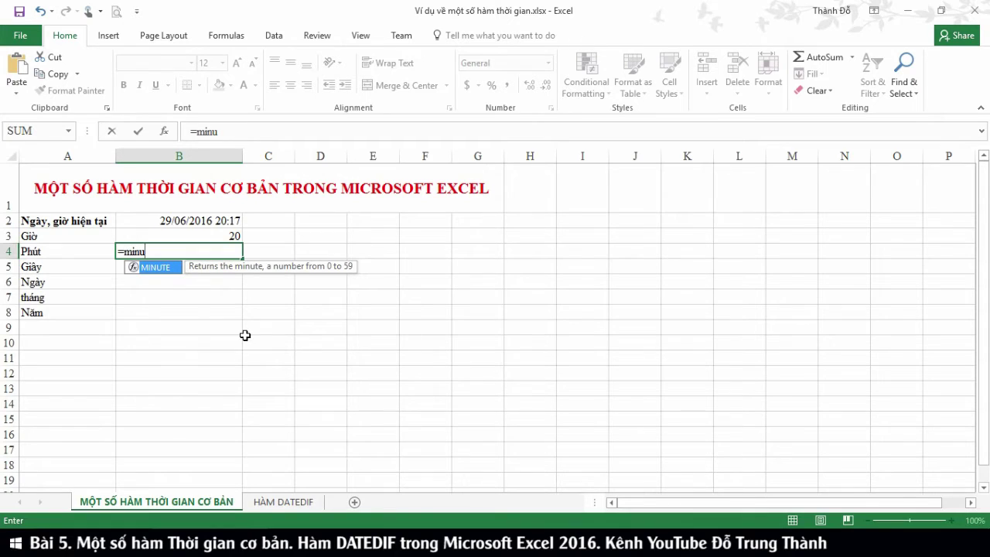
text(te)
text(()
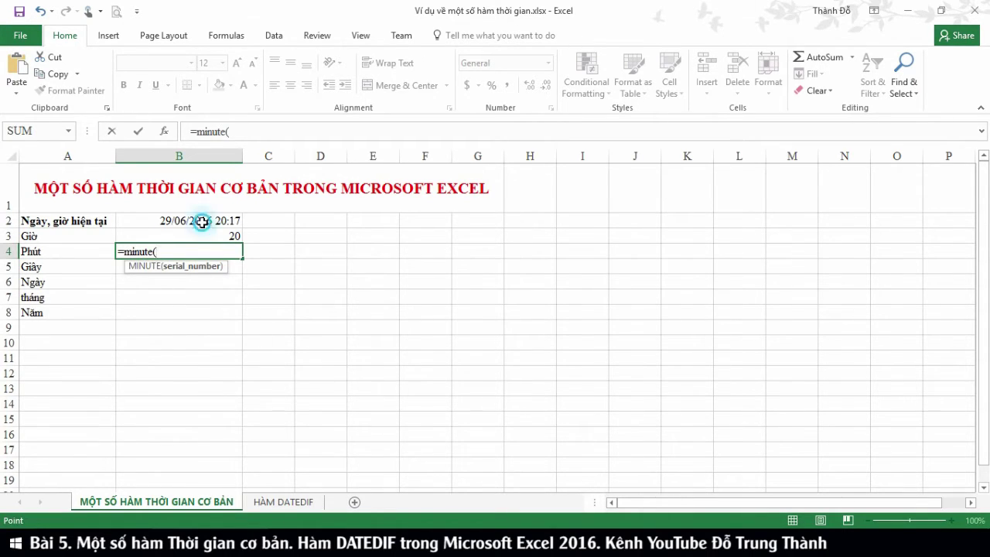
click(202, 222)
key(Return)
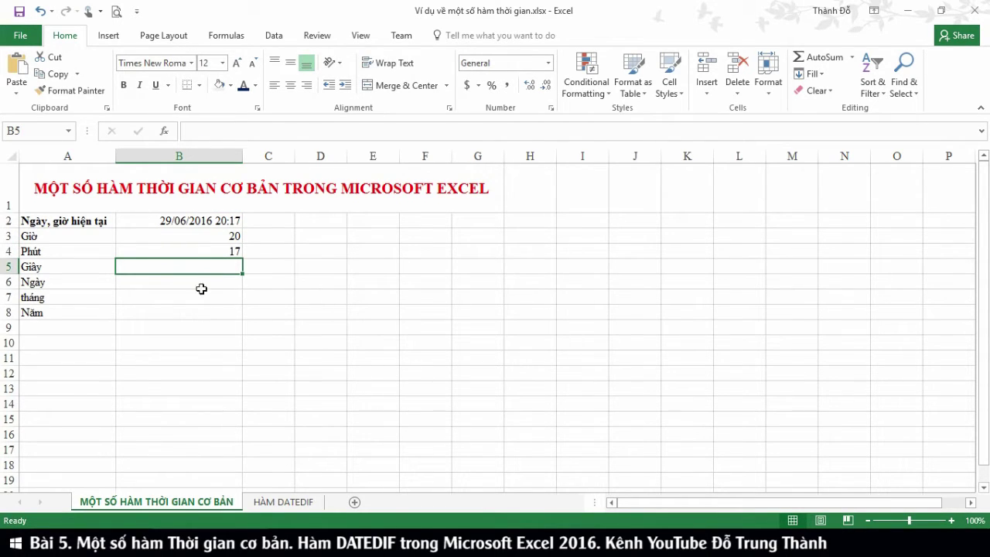
Step: Put =SECOND(B2) in B5 and =DAY(B2) in B6, giving the seconds and day 29
click(192, 220)
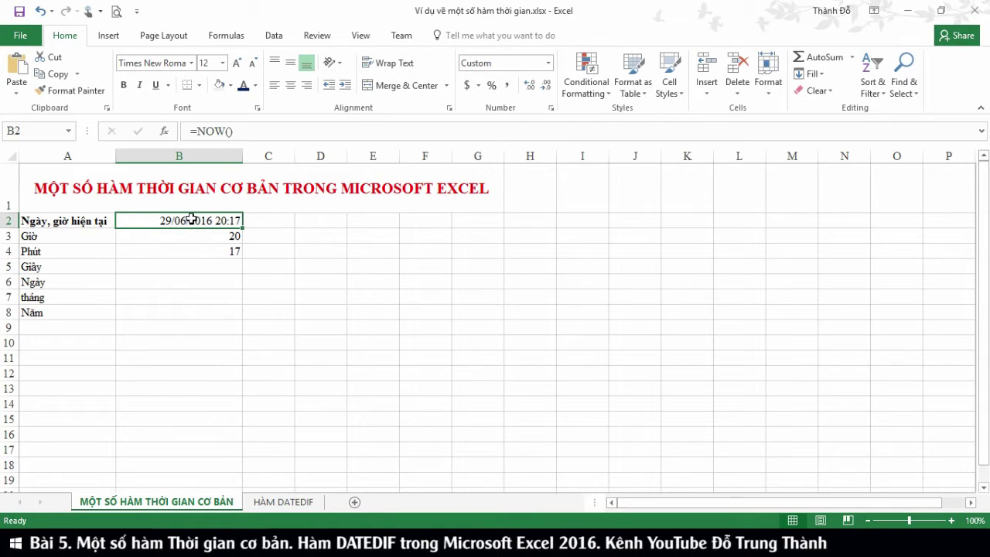
double_click(199, 268)
text(=)
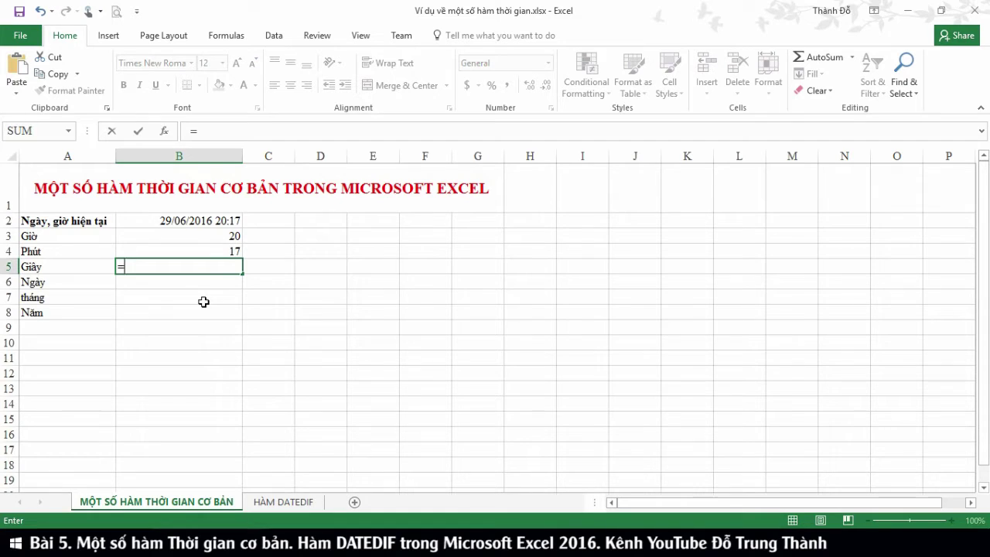
text(se)
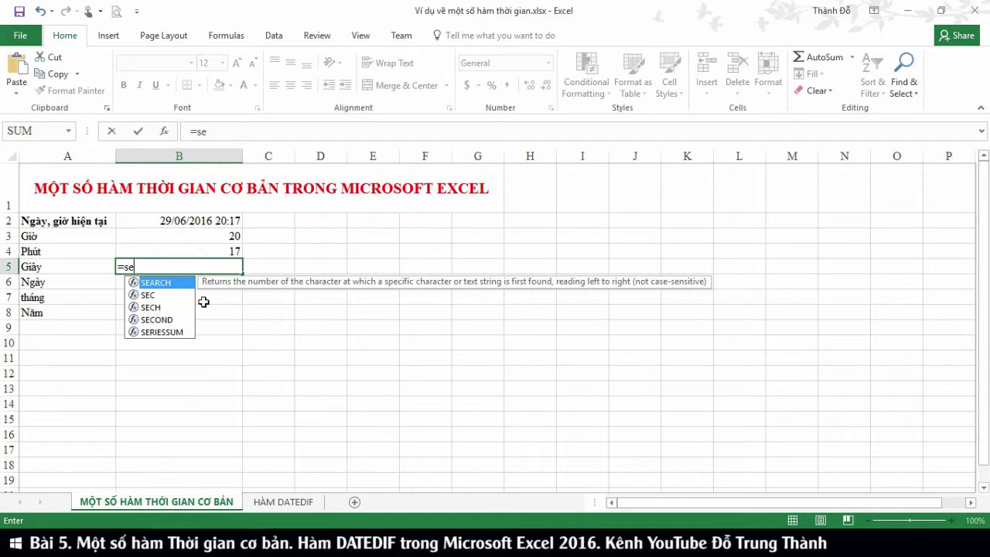
text(cond)
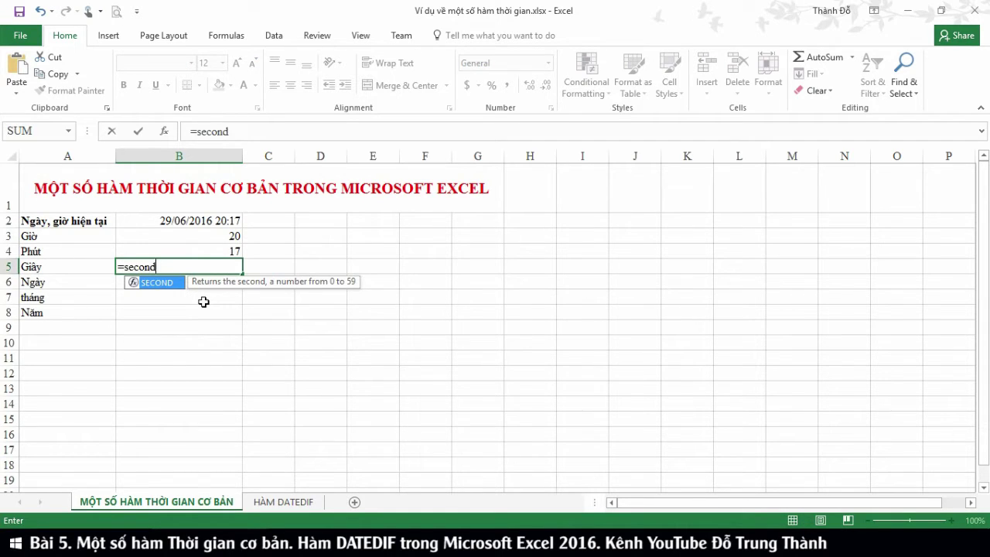
text(()
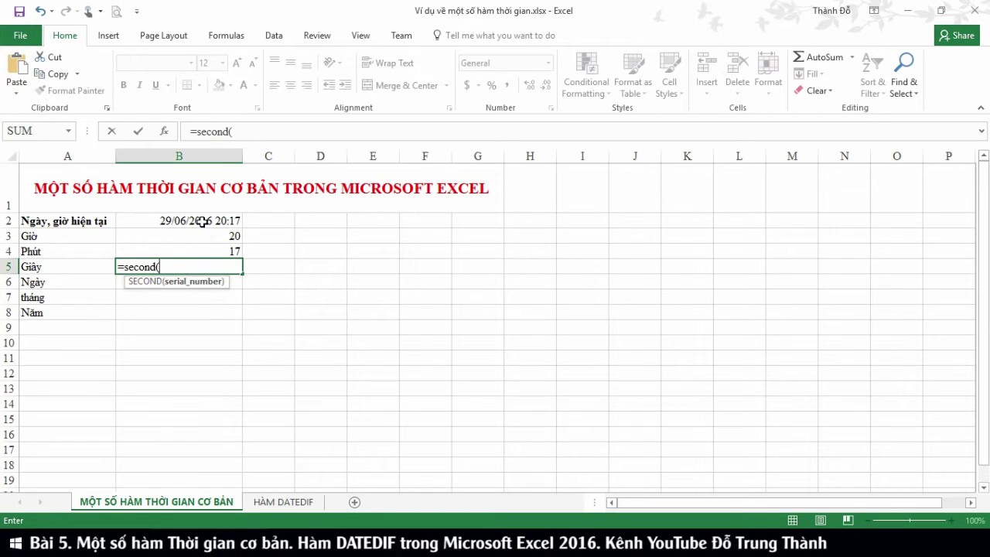
click(202, 221)
text())
key(Return)
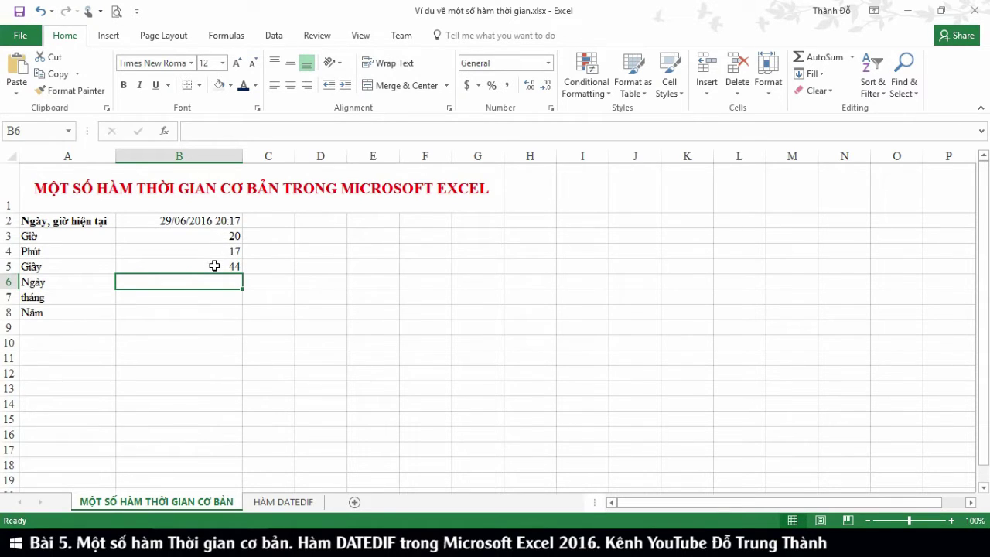
text(=)
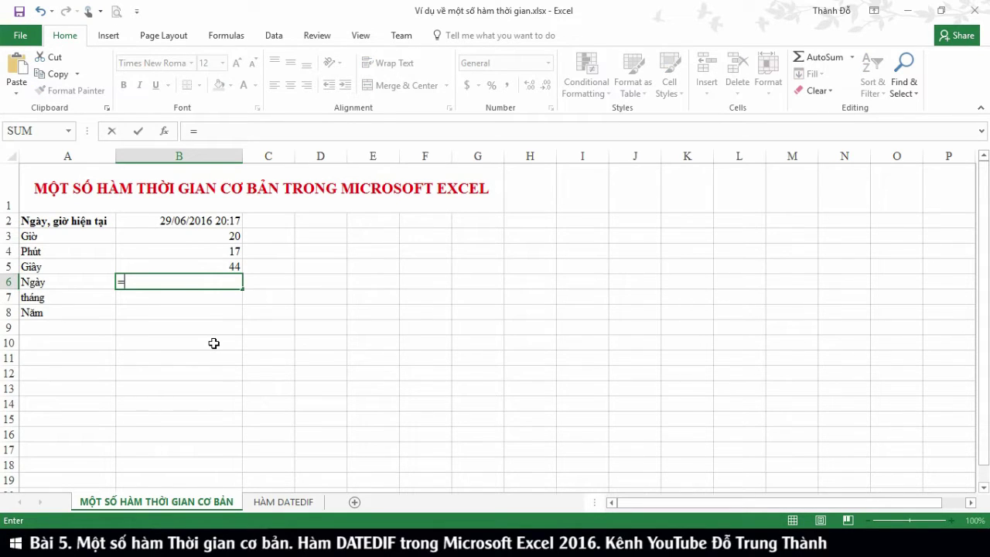
text(day()
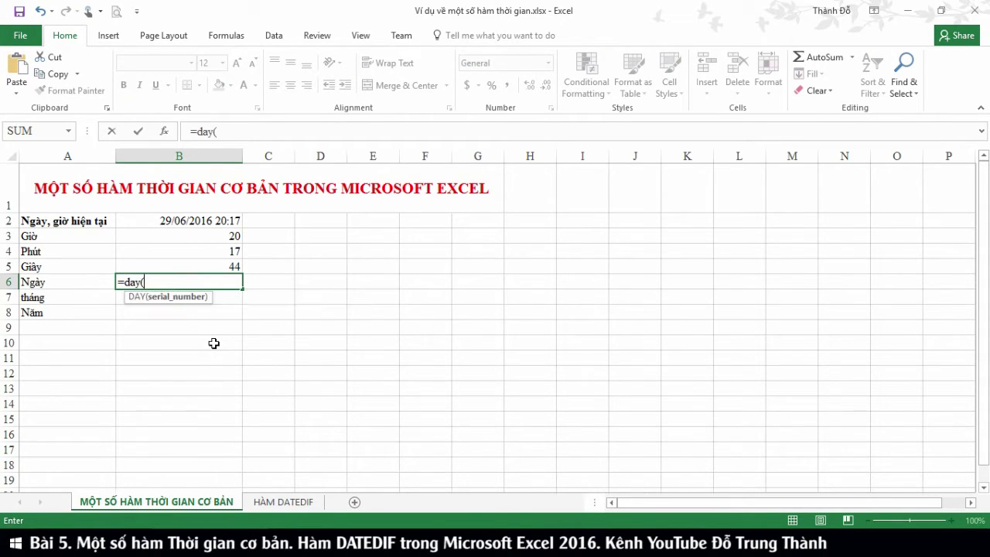
click(183, 221)
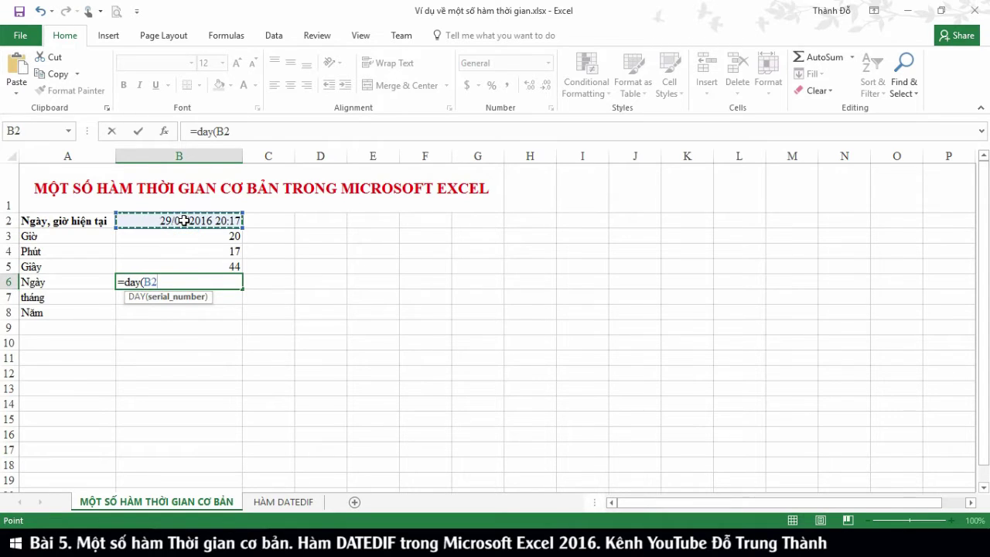
text())
key(Return)
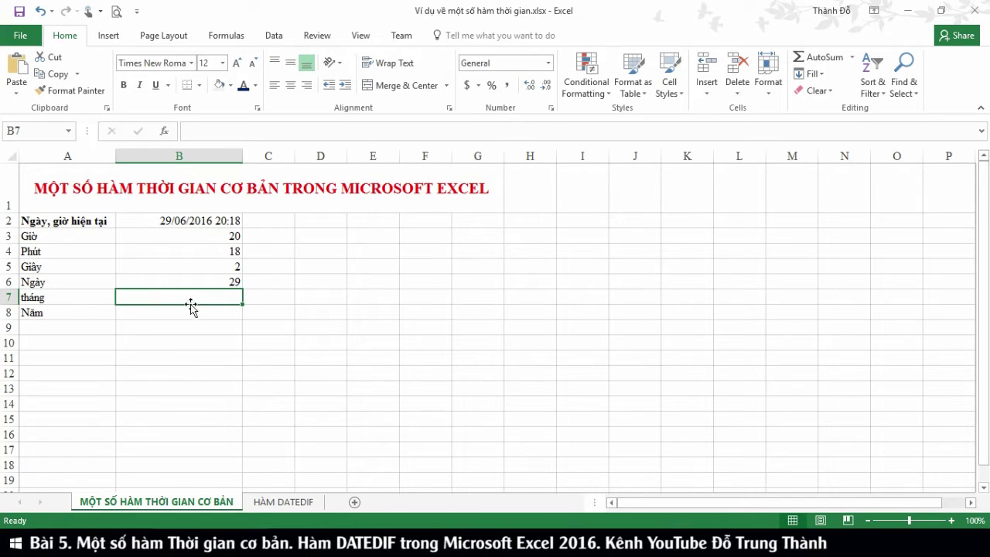
Step: Enter =MONTH(B2) in B7 to show the month 6
text(mo)
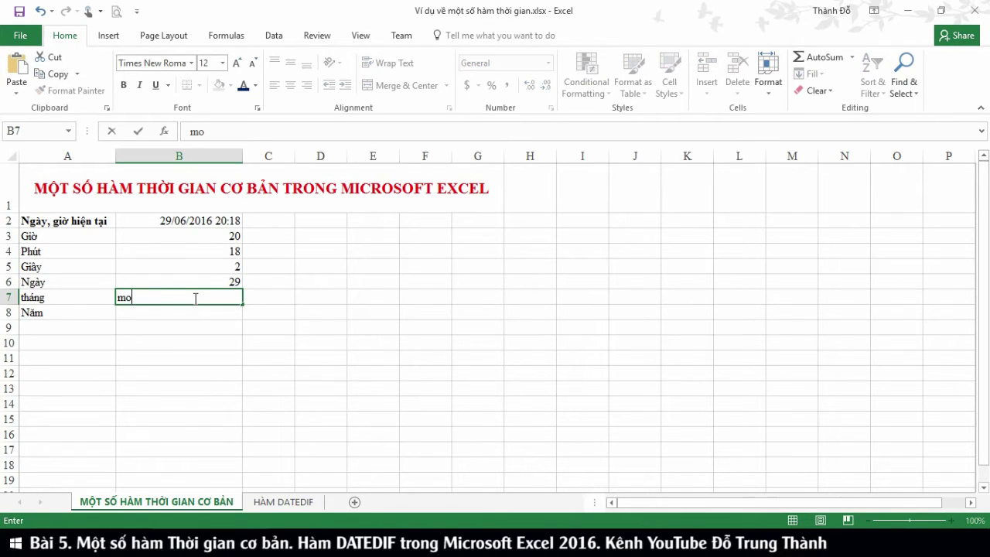
key(BackSpace)
key(BackSpace)
text(=month)
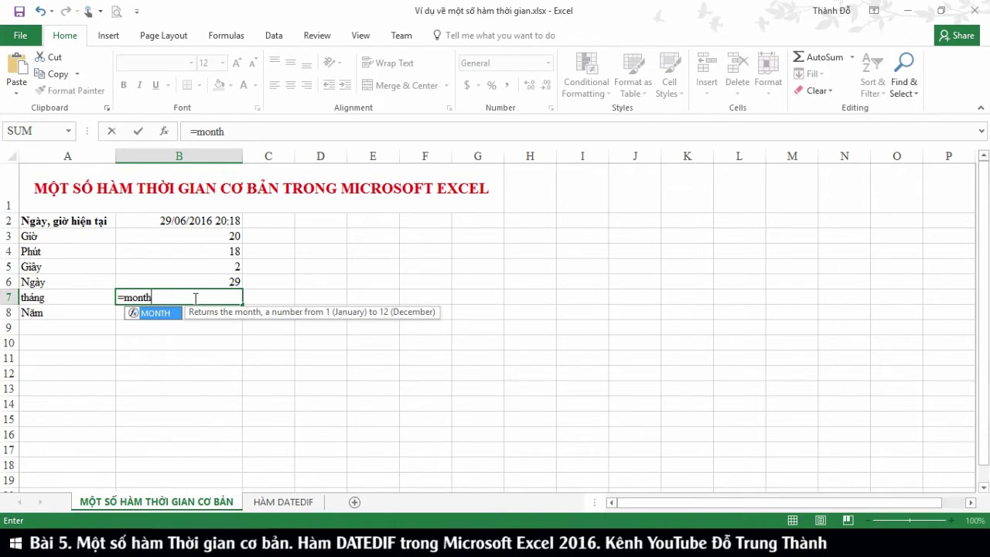
text(()
click(190, 222)
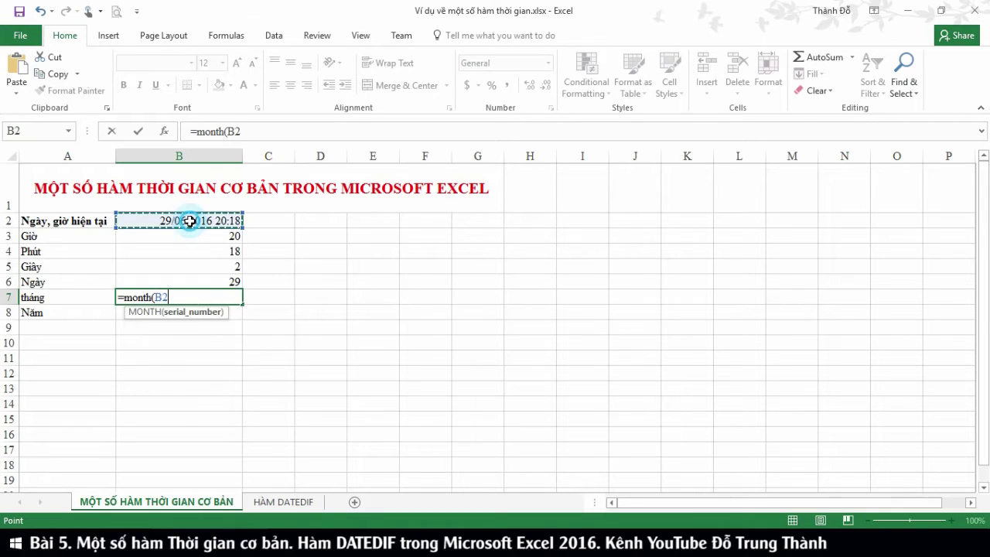
key(Return)
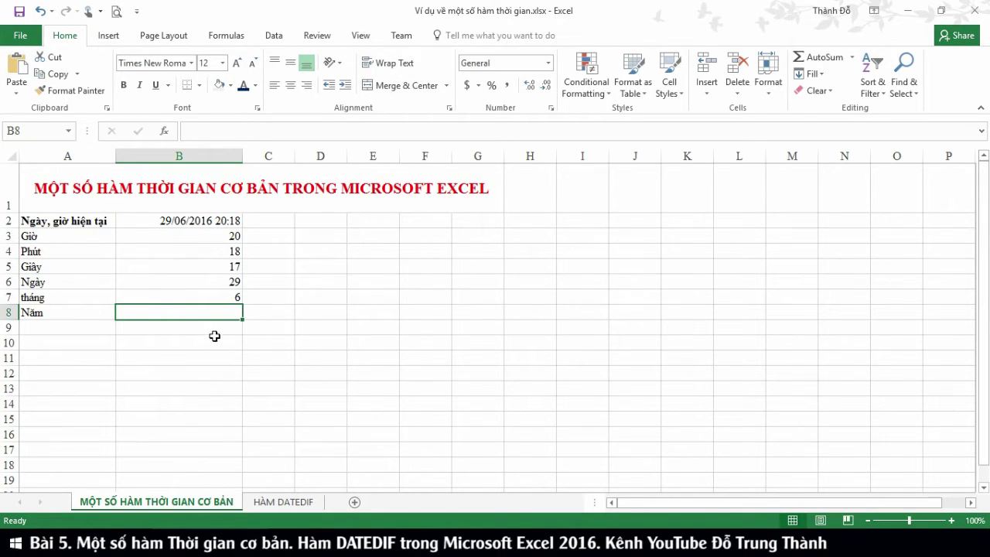
Step: Enter =YEAR(B2) in B8 to show the year 2016
text(=yea)
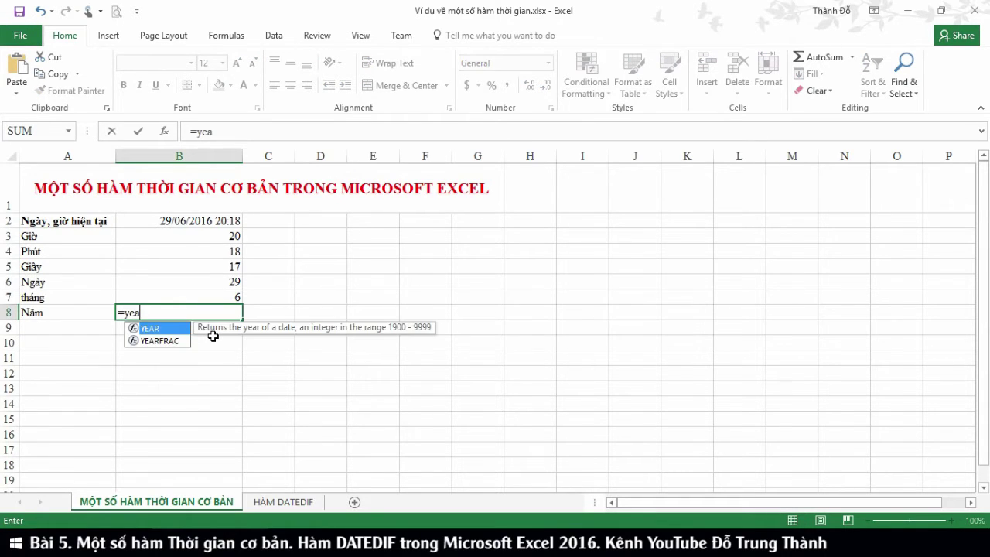
text(r()
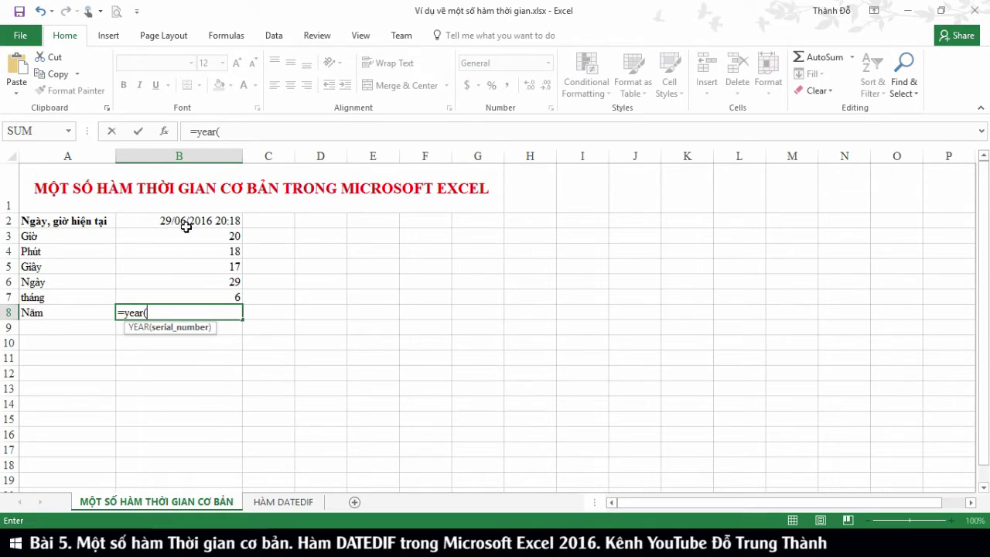
click(186, 220)
text())
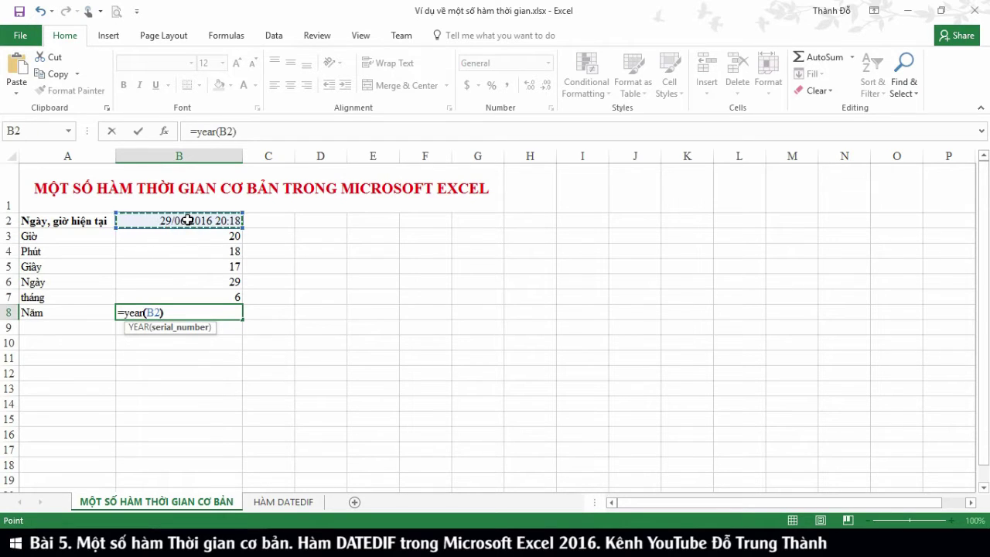
key(Return)
click(297, 343)
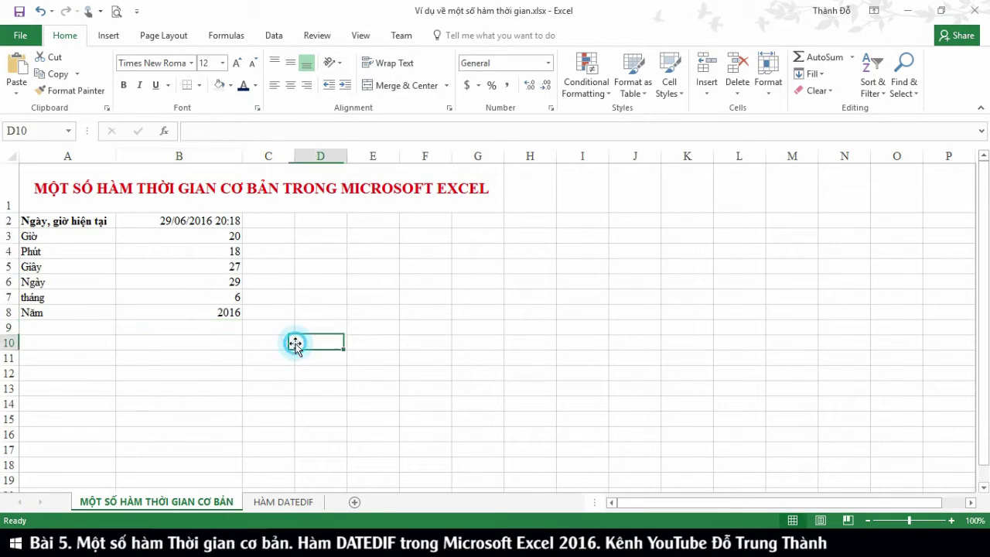
click(194, 221)
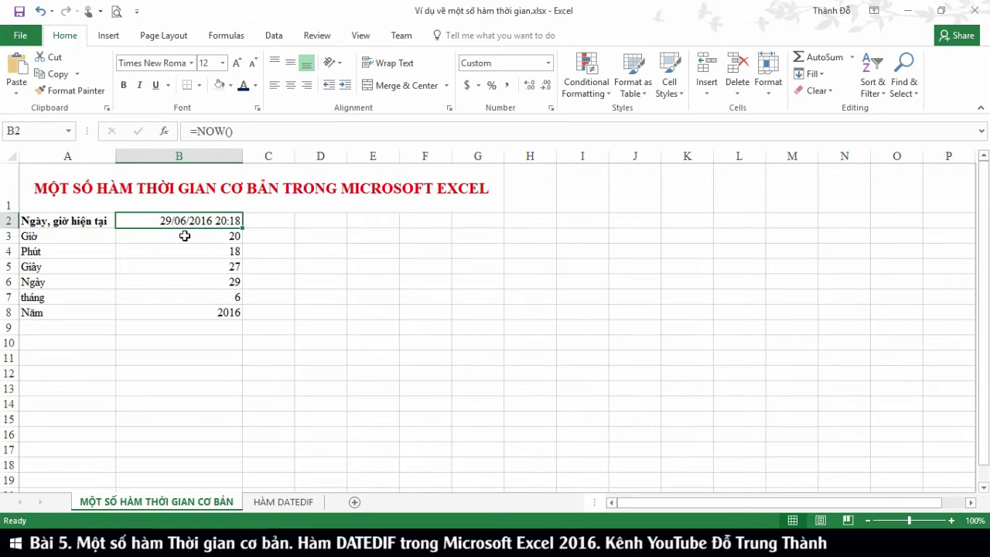
click(184, 236)
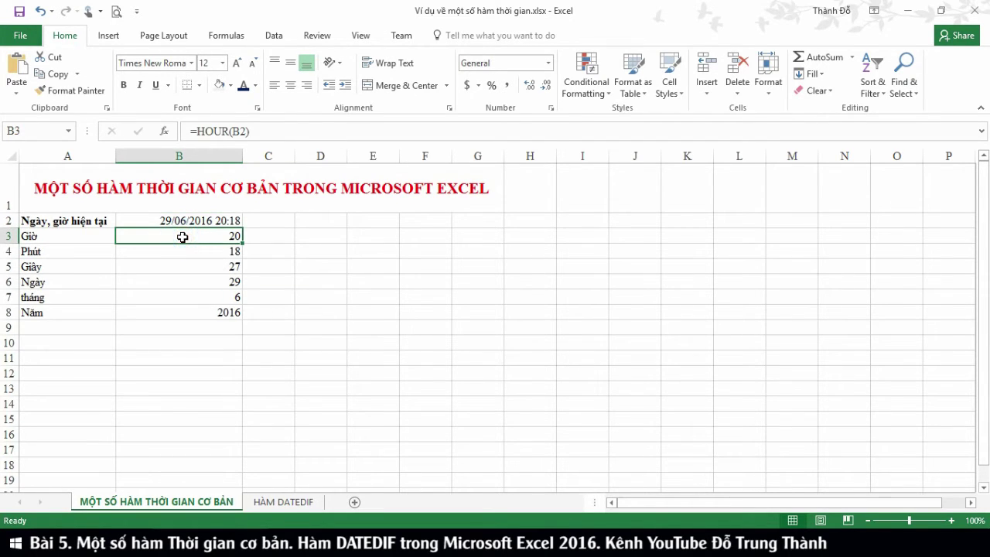
click(178, 257)
click(175, 267)
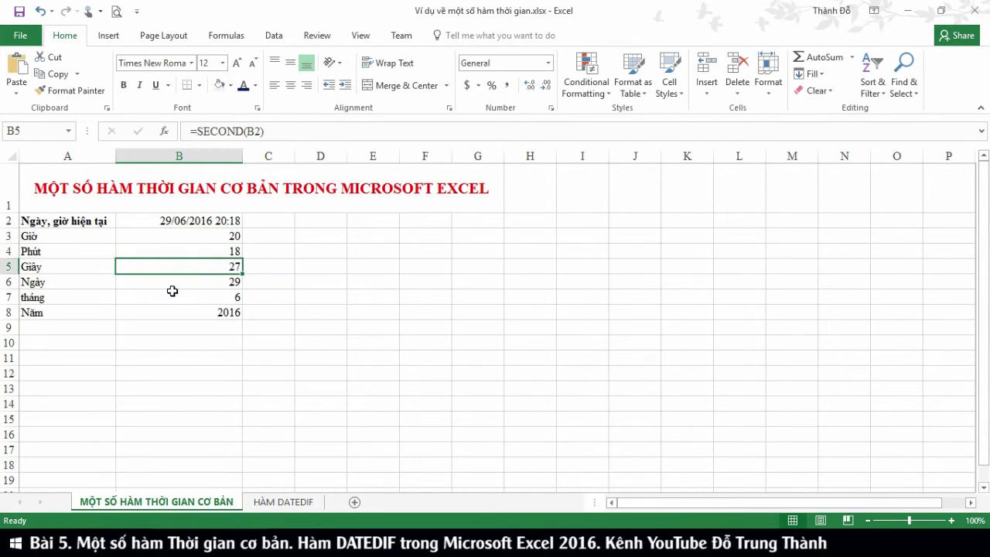
click(172, 296)
click(169, 282)
click(168, 296)
click(163, 313)
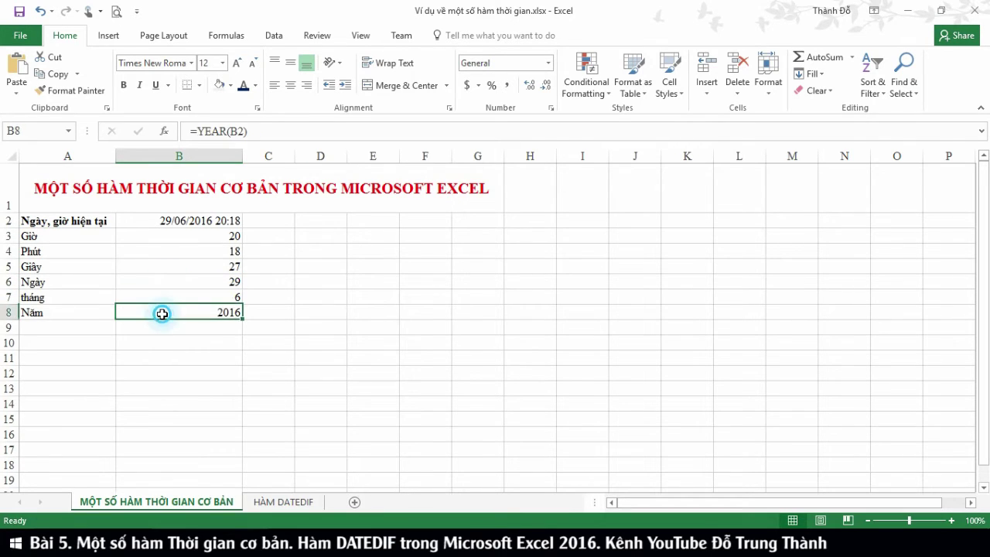
click(193, 224)
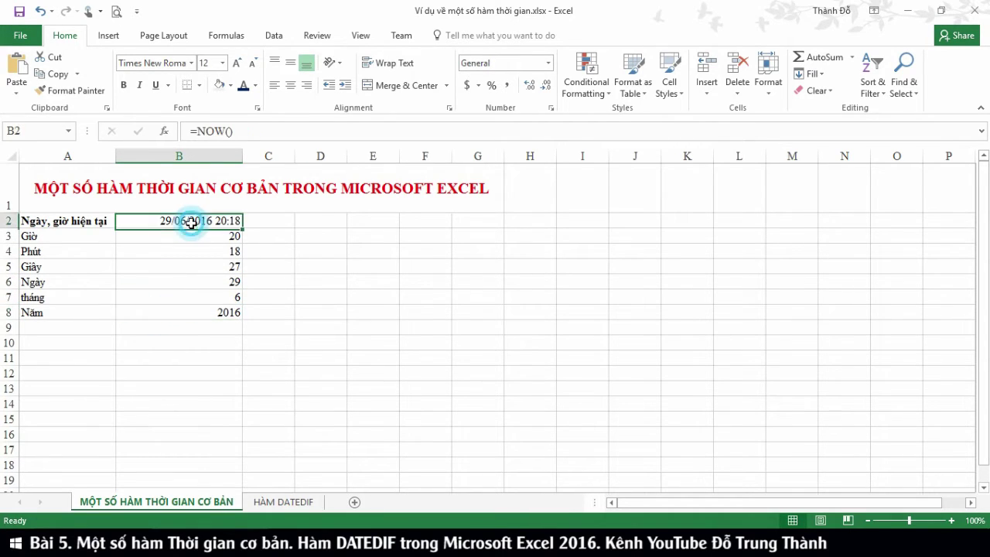
click(528, 221)
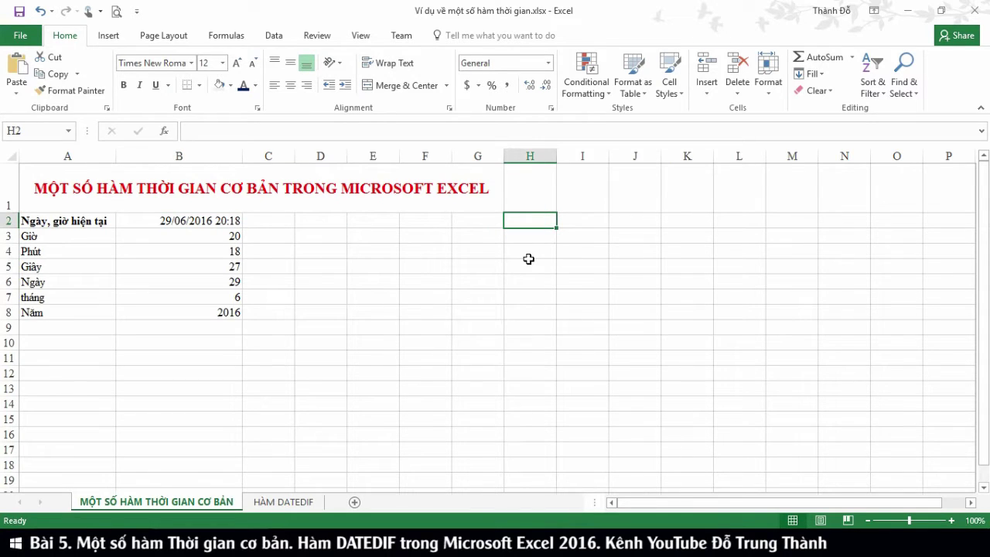
Step: Enter the date 20/06/2016 in H2
text(2)
key(BackSpace)
text(20)
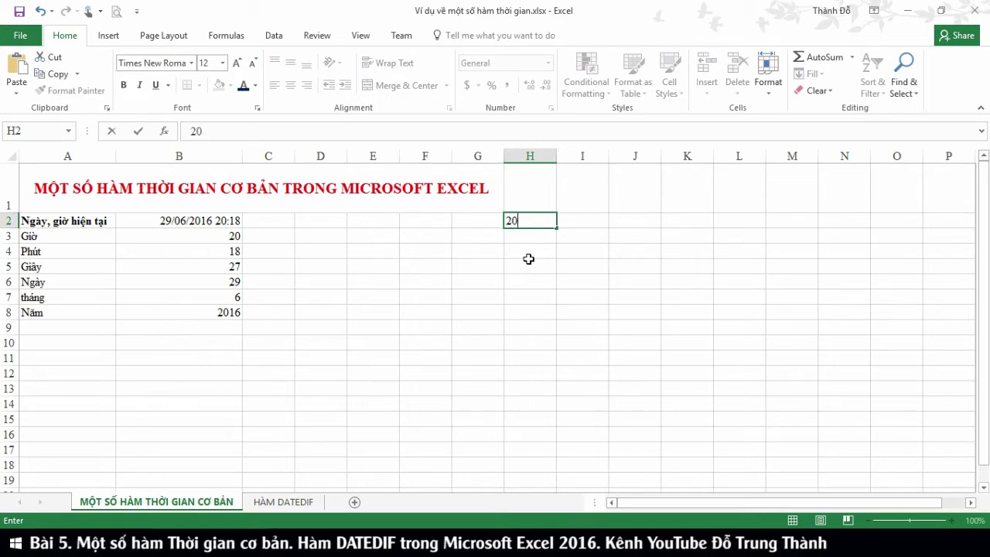
text(/06/2016)
key(Return)
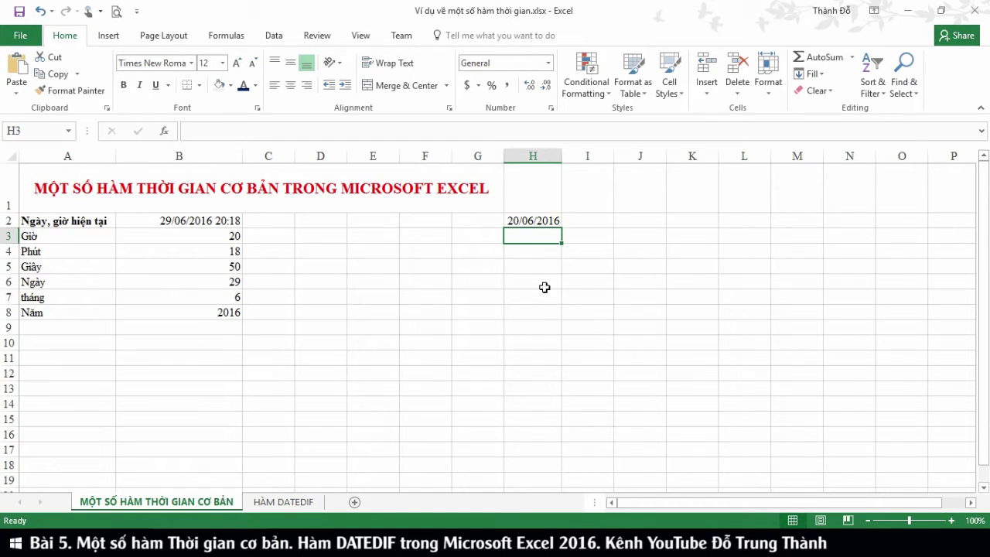
Step: Extract H2's day 20, month 6 and year 2016 into H4:H6 with DAY, MONTH and YEAR
click(535, 249)
text(=day()
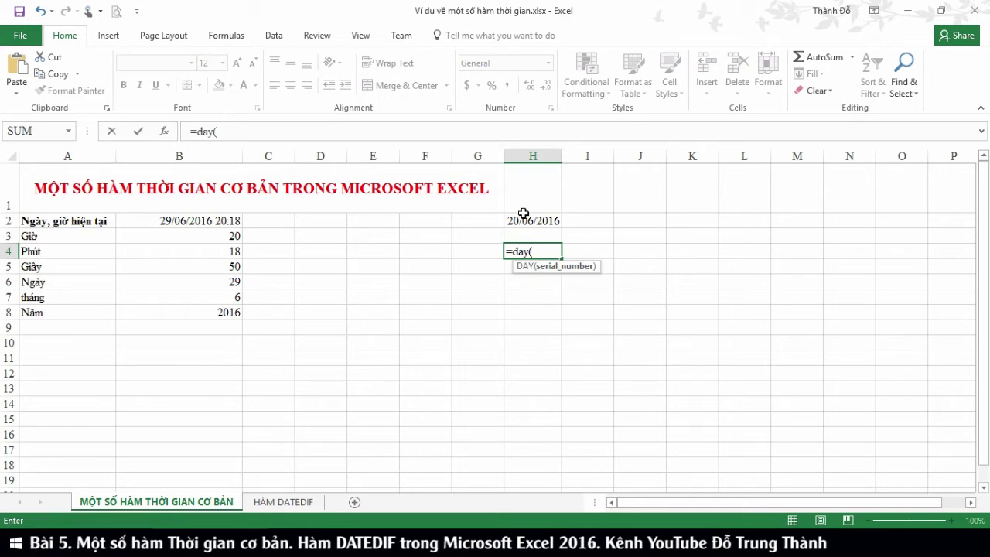
click(524, 213)
key(Return)
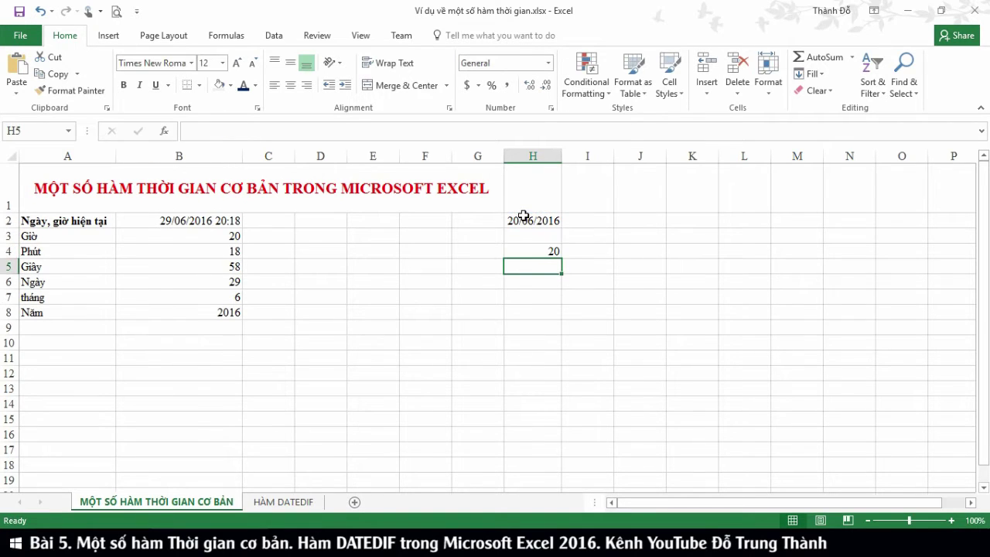
text(=)
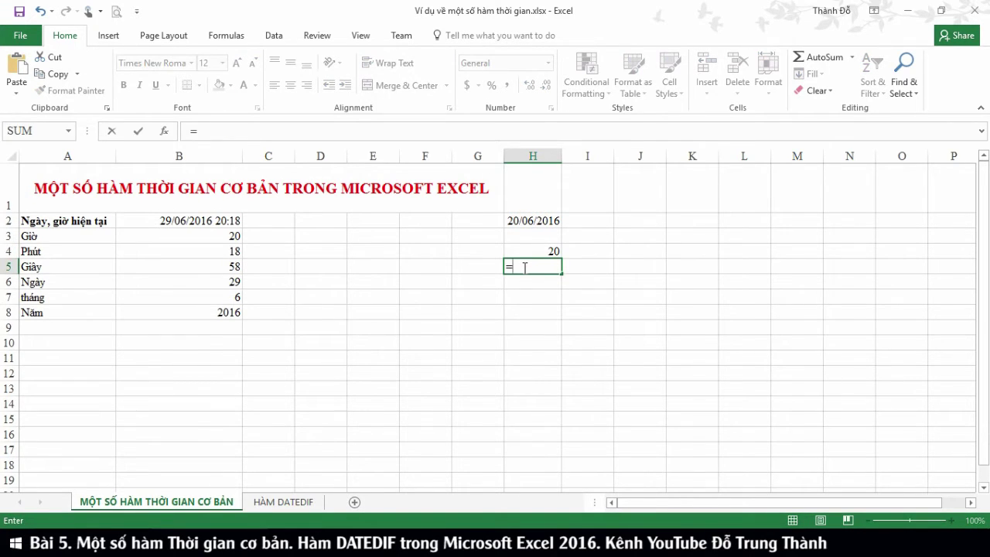
text(mon)
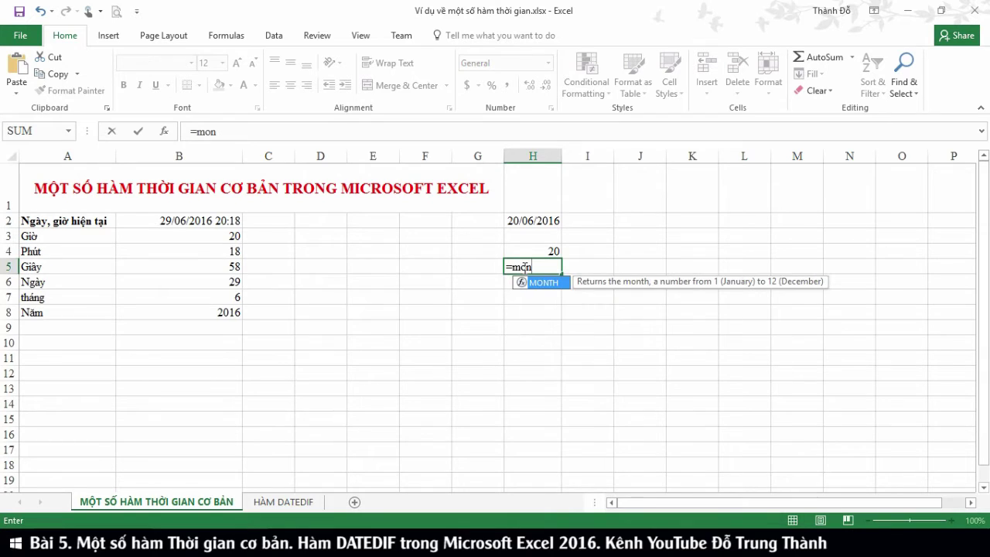
text(th)
text(()
click(536, 221)
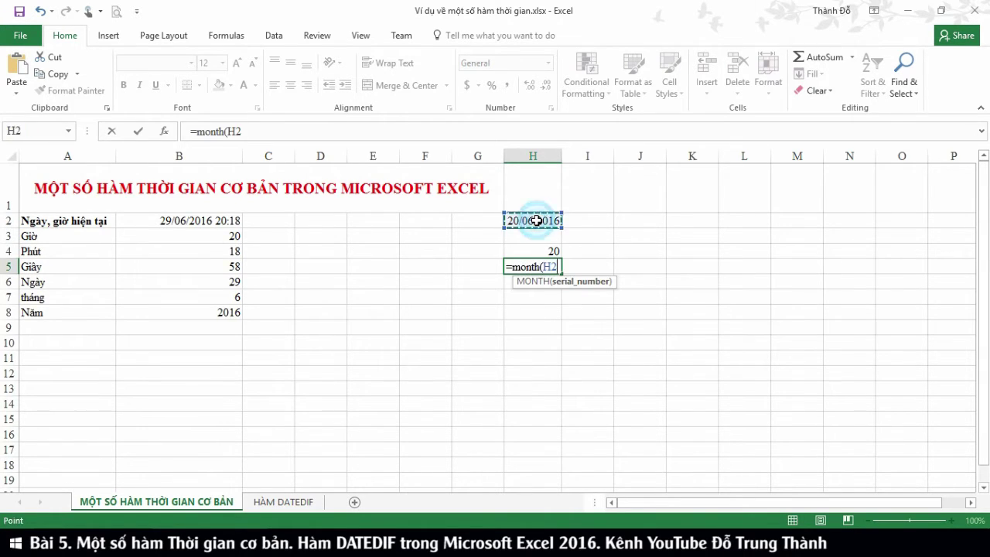
key(Return)
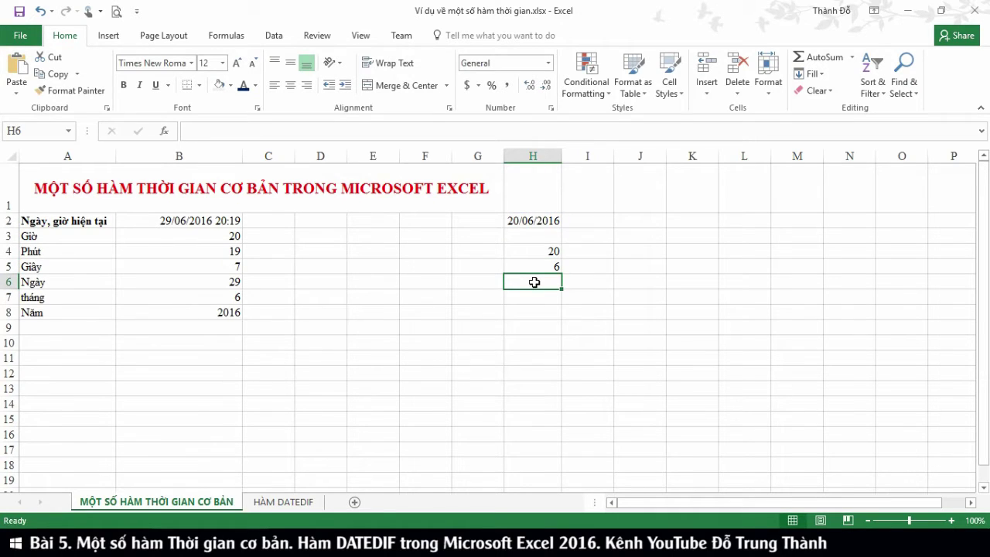
text(=year)
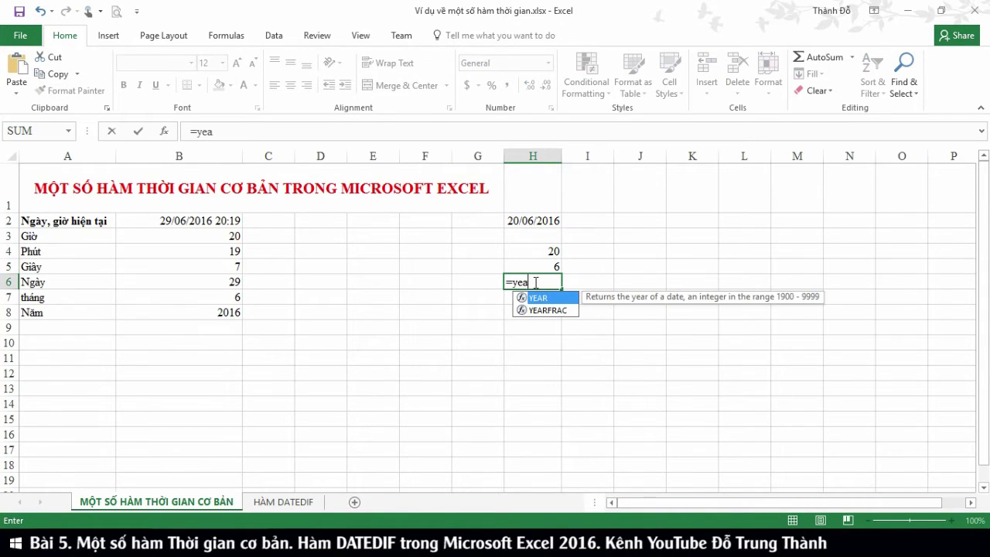
text(()
click(523, 222)
text())
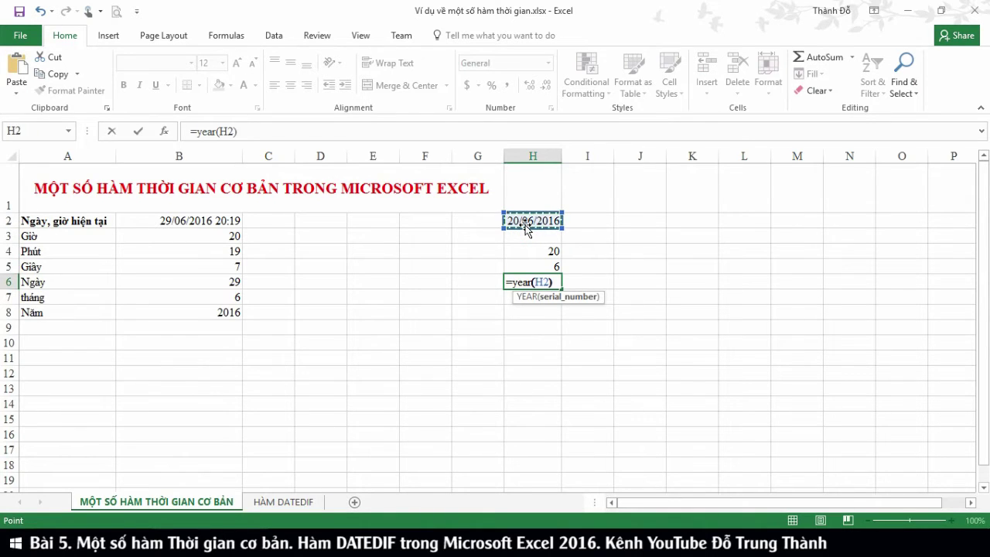
key(Return)
click(453, 348)
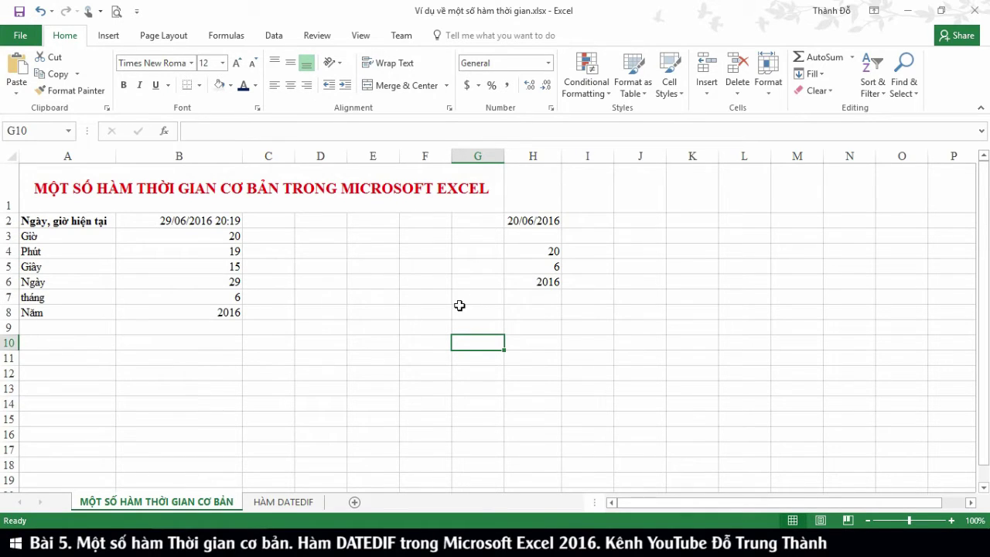
click(209, 220)
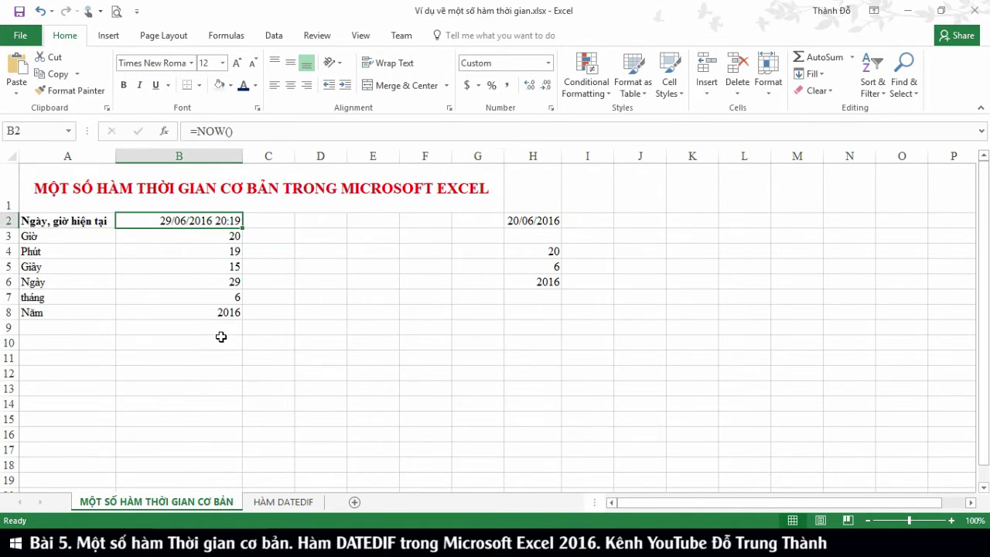
double_click(531, 266)
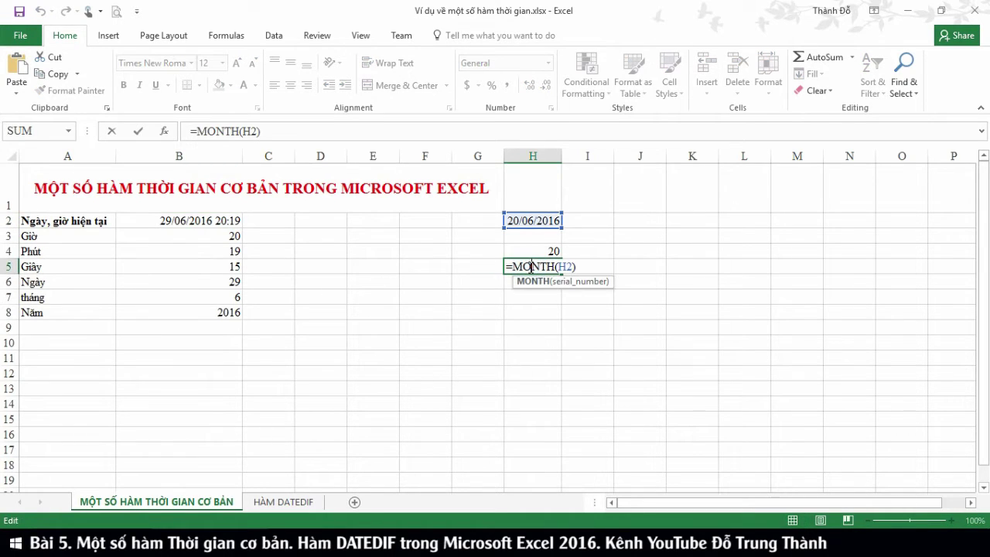
key(Return)
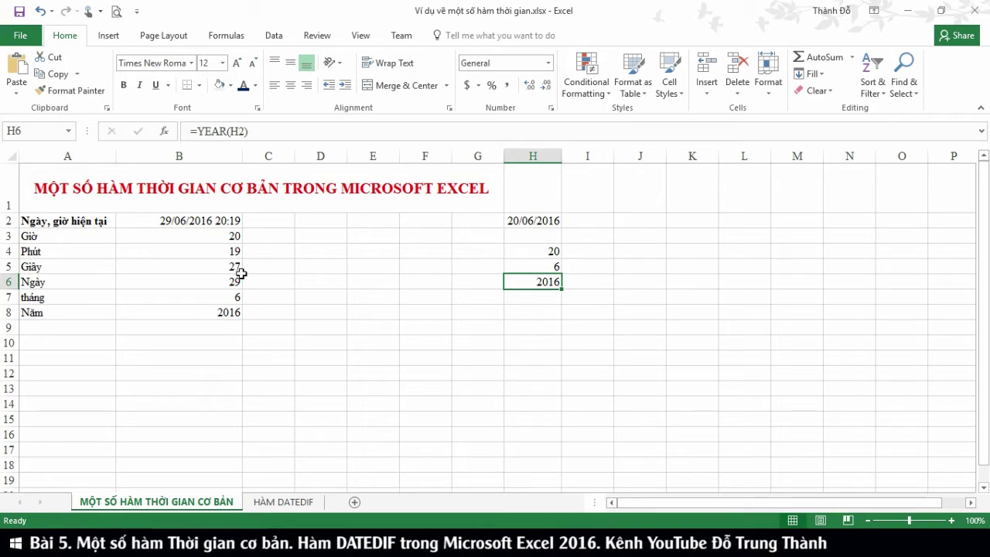
click(532, 265)
double_click(532, 265)
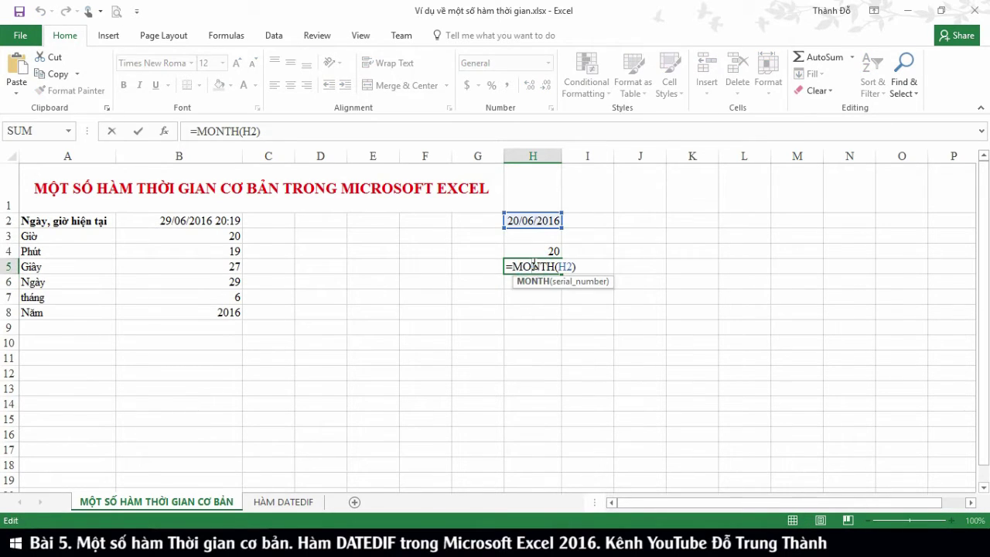
key(Return)
click(356, 354)
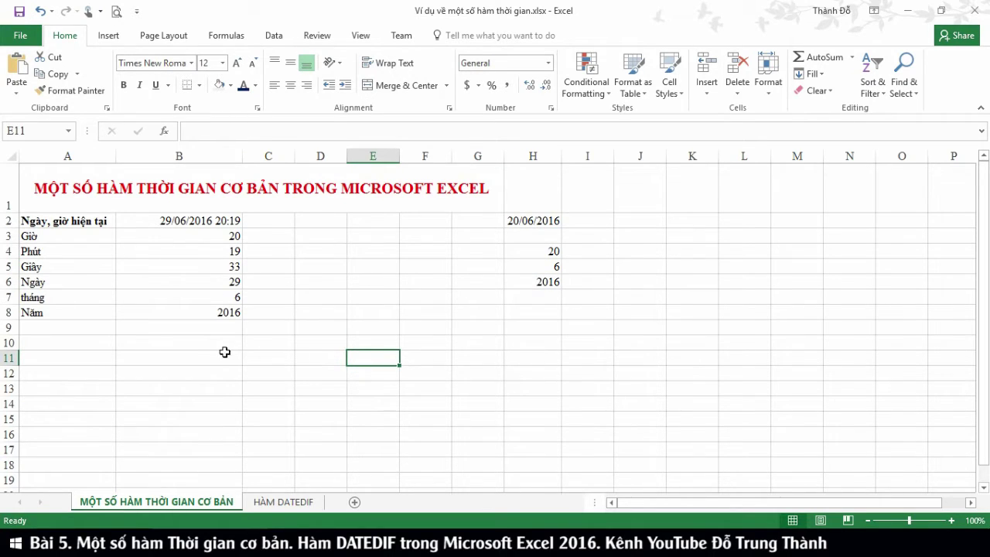
click(203, 345)
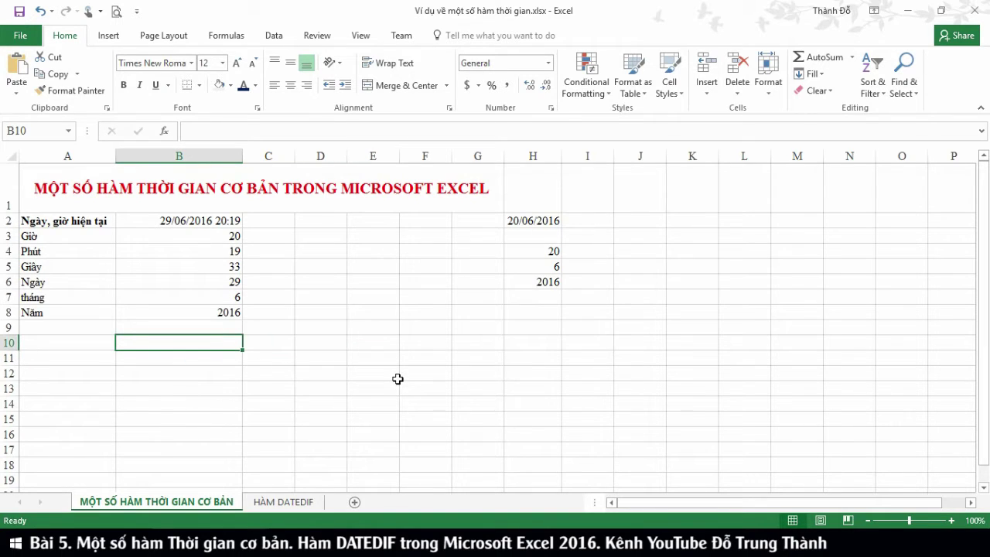
Step: Build a B10 formula joining 'Bây giờ là' with HOUR, MINUTE and SECOND of B2 plus giờ/phút/giây labels
text(=)
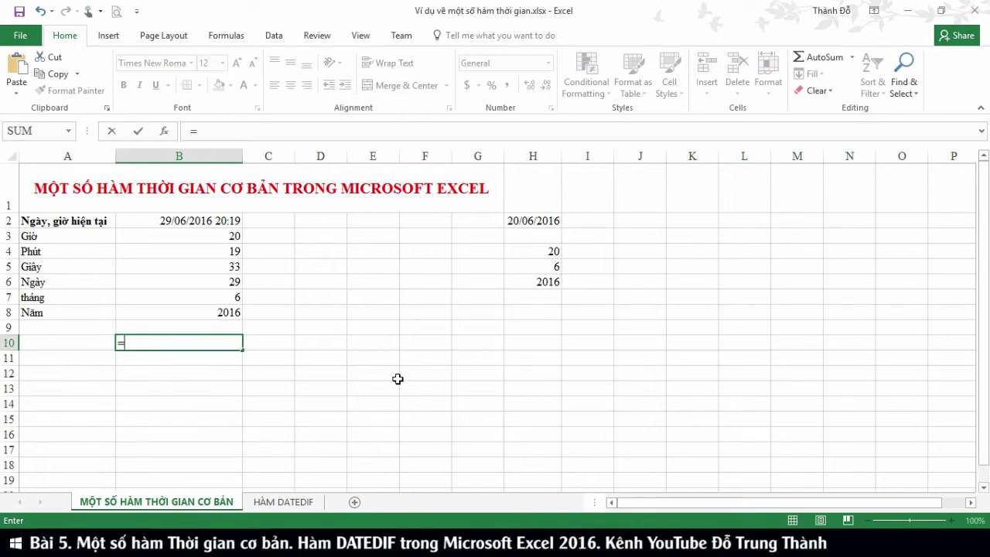
text(")
text(Bây )
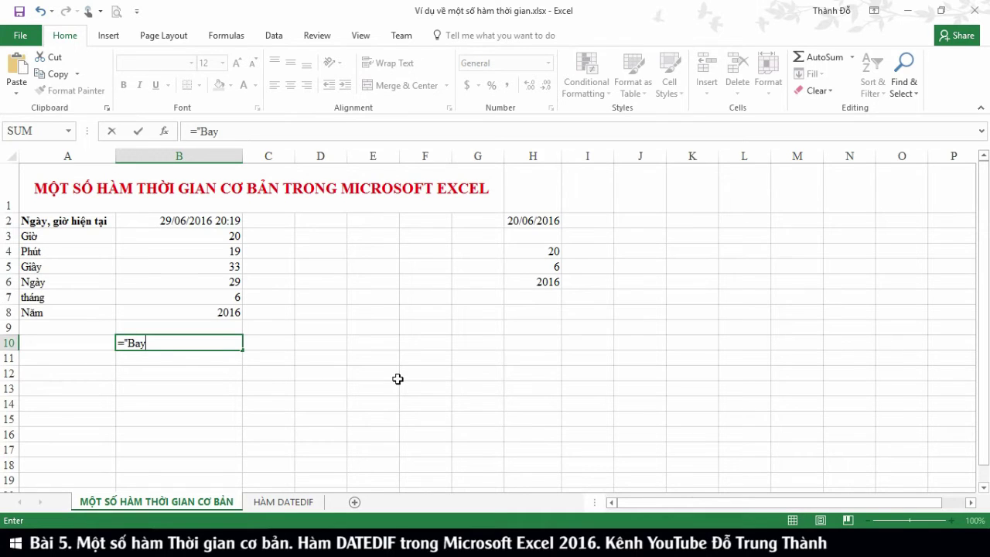
text(giơ)
text(là)
text( " )
text(hou)
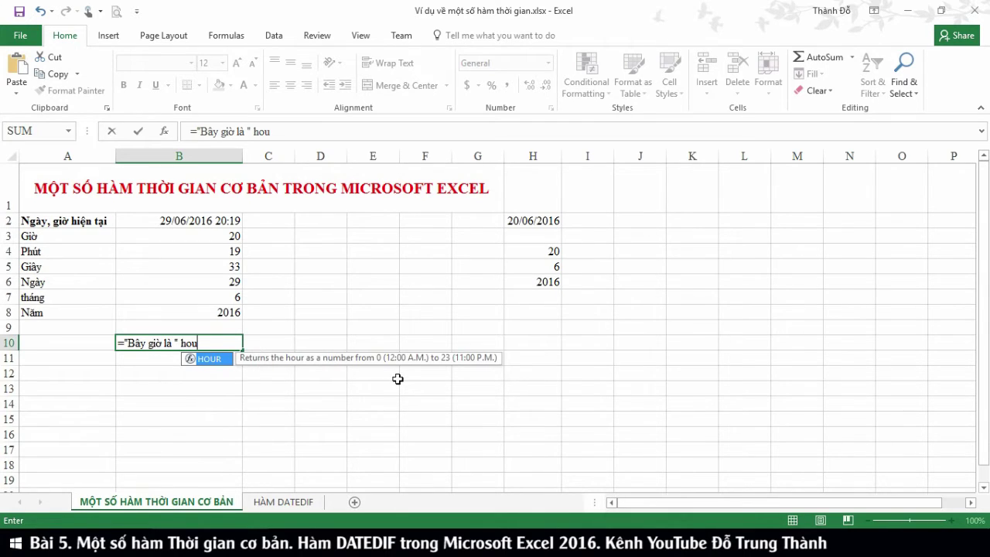
key(BackSpace)
key(BackSpace)
key(BackSpace)
text(&)
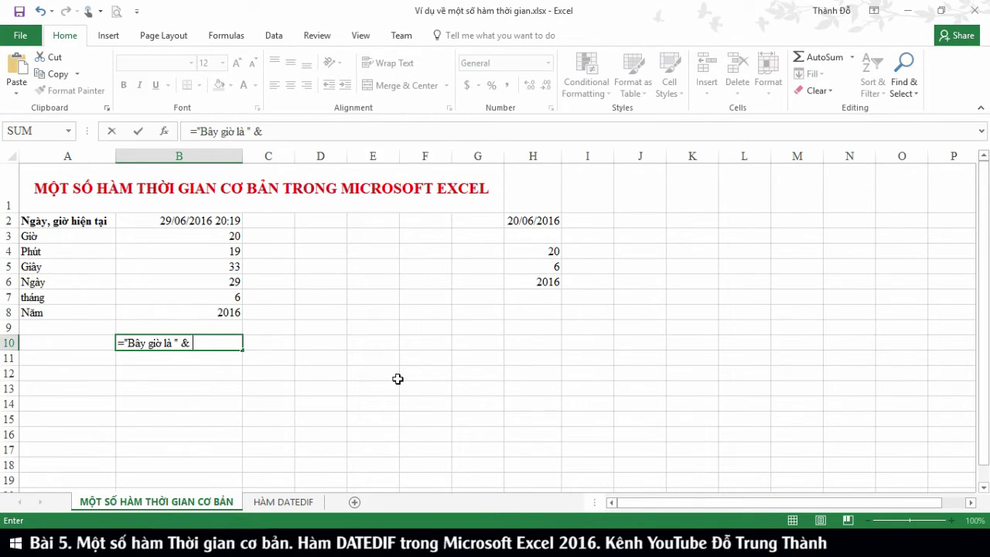
text( hour()
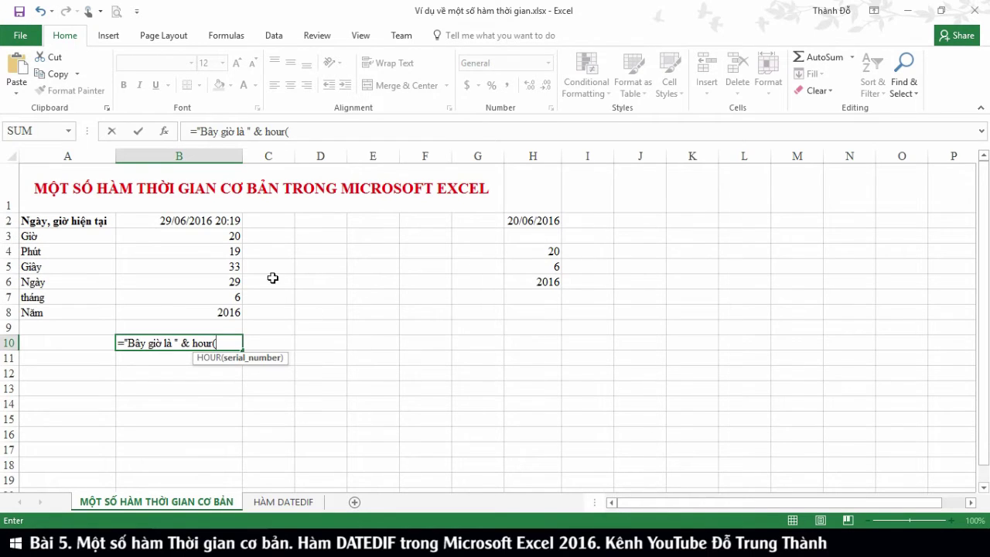
click(202, 219)
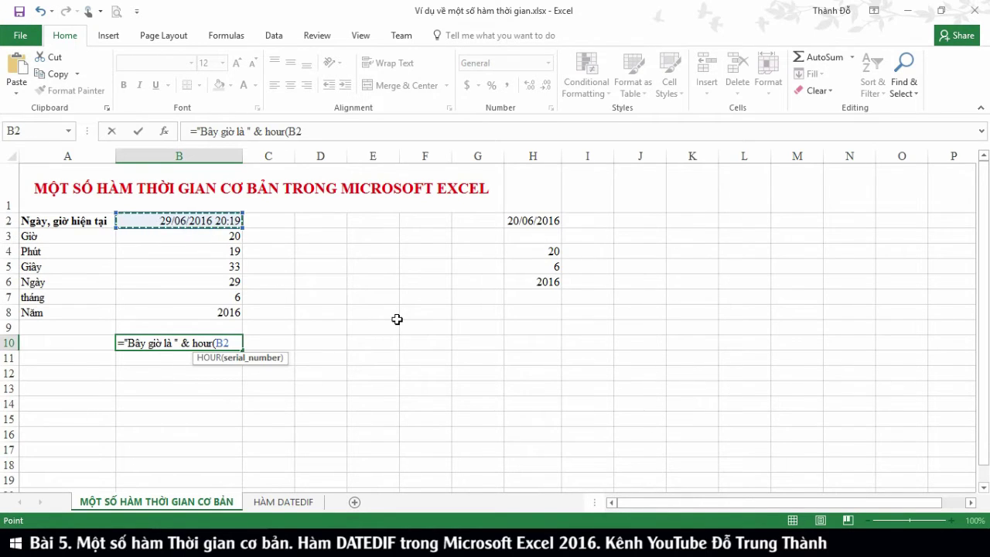
text() & )
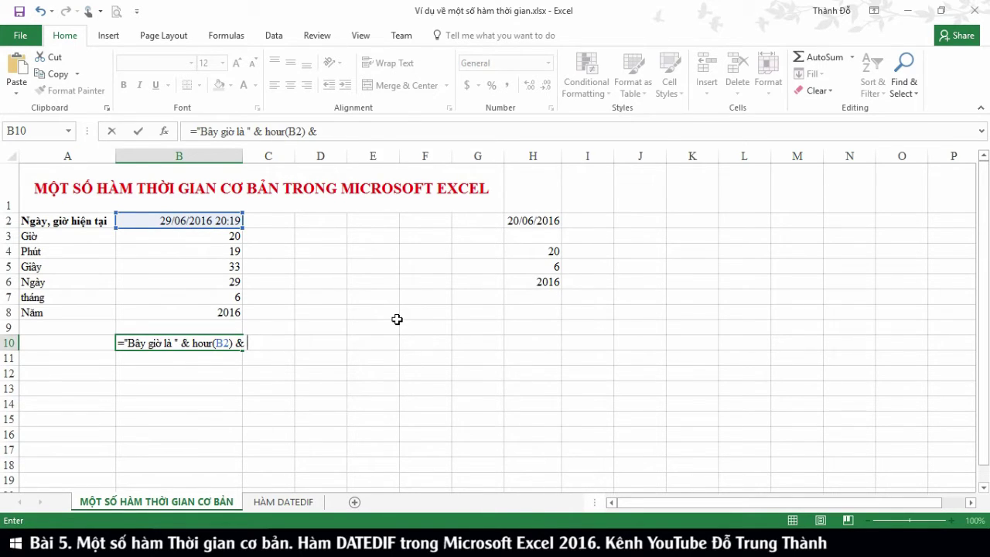
text(" giơ)
text( ")
text(&)
text( mi)
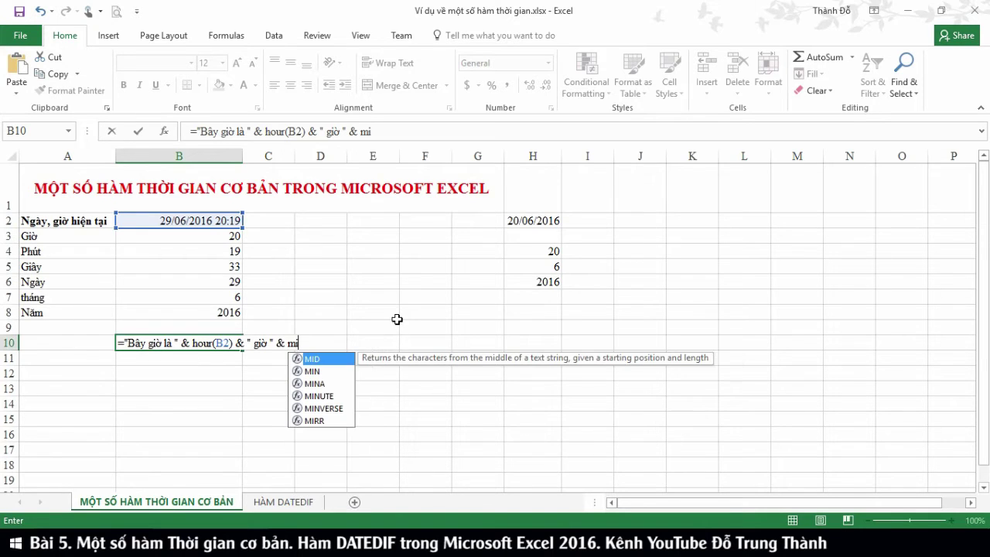
text(nute()
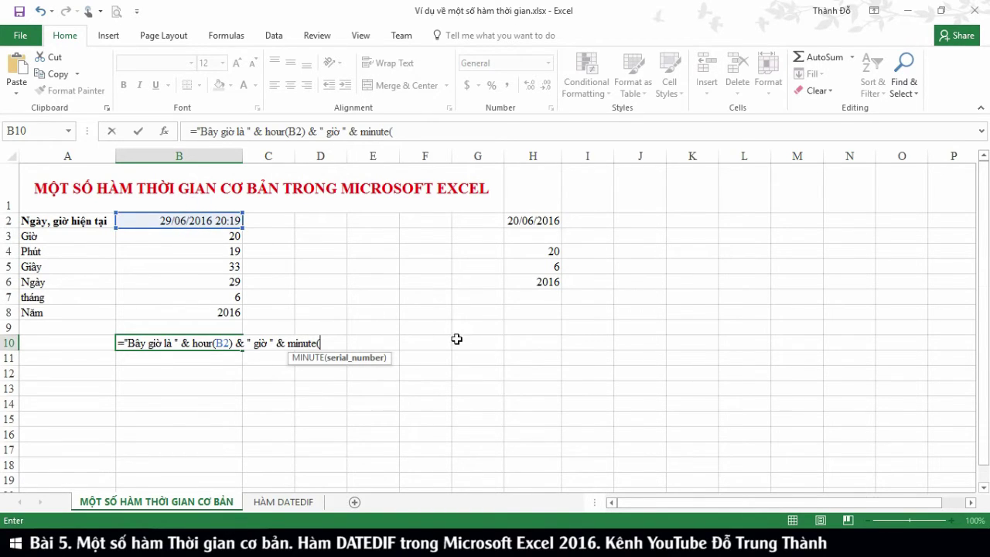
click(202, 221)
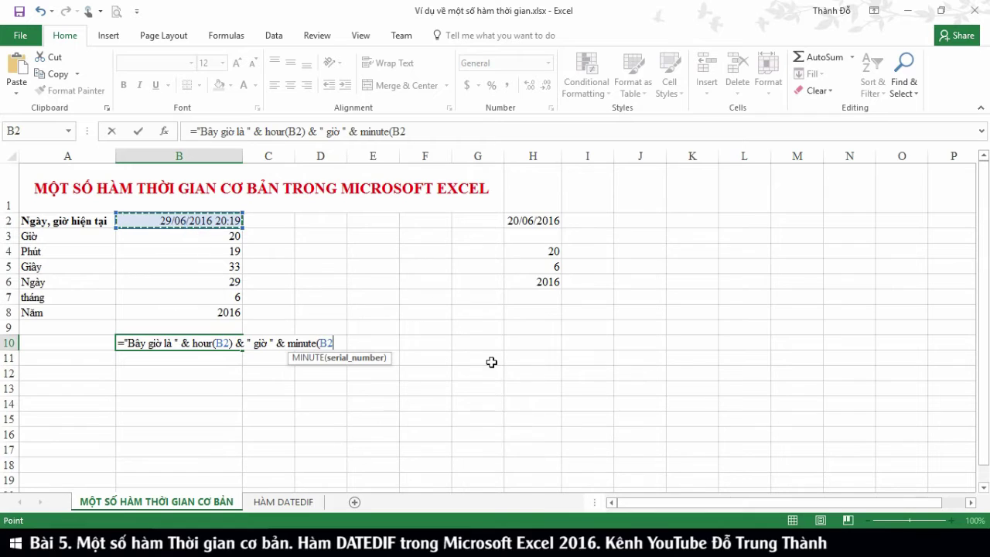
text())
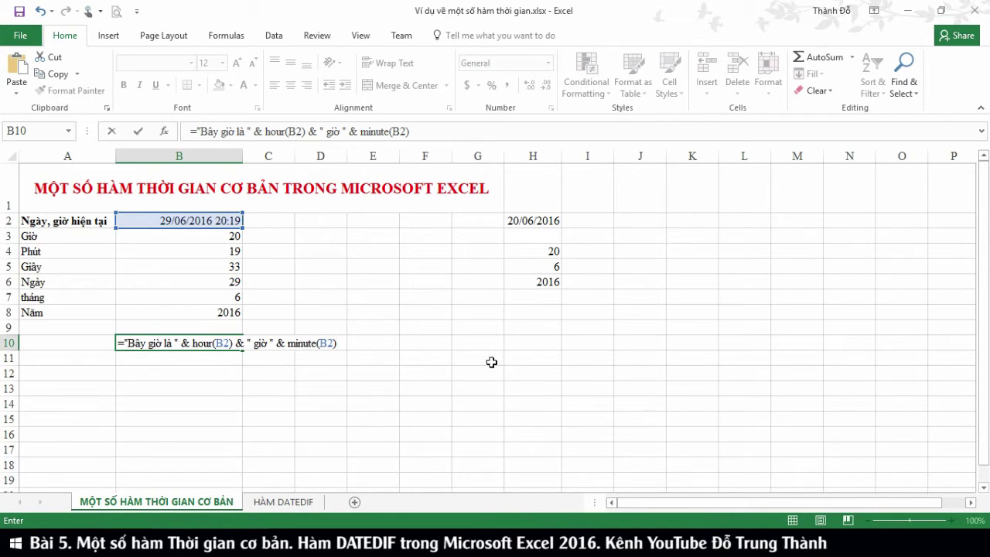
text( & )
text(" phut " )
text(&)
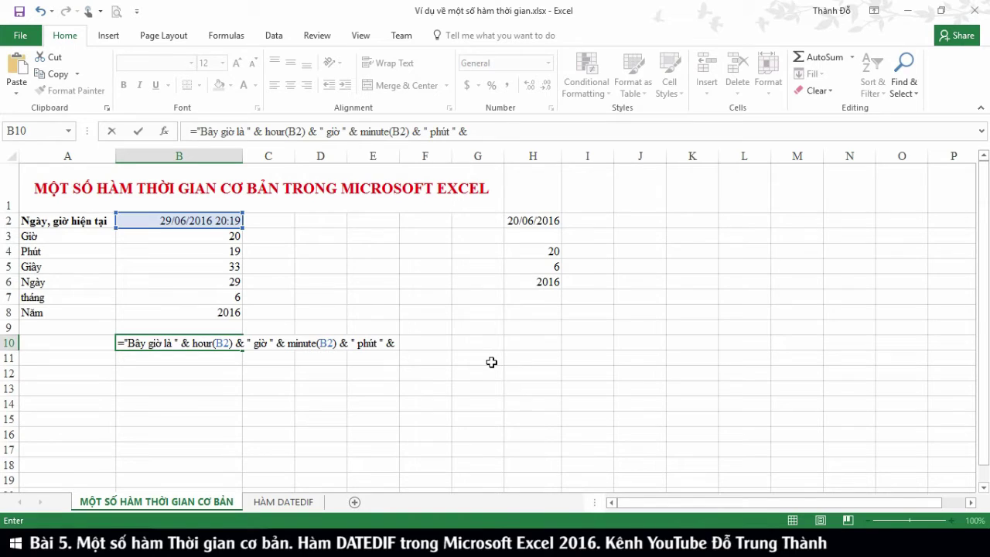
text(second()
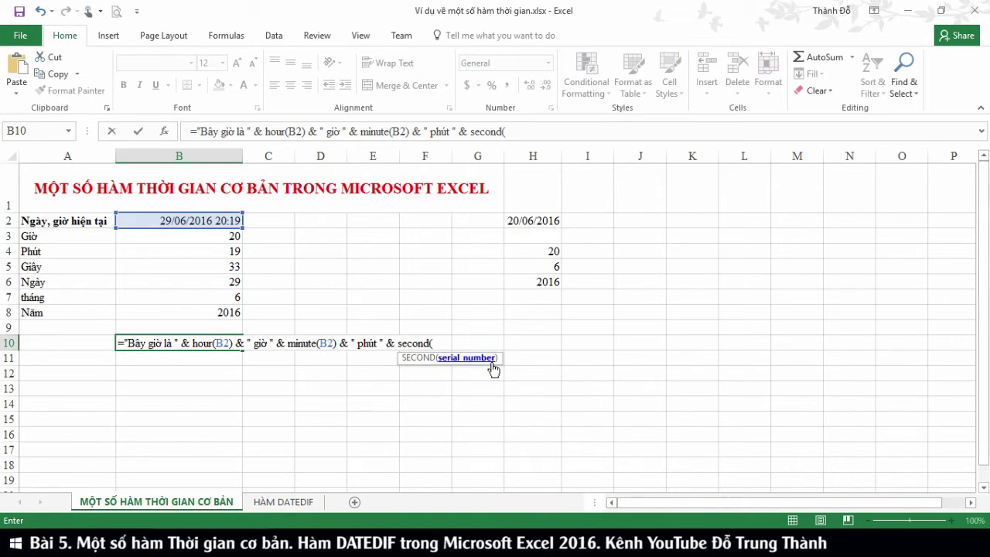
text(B2))
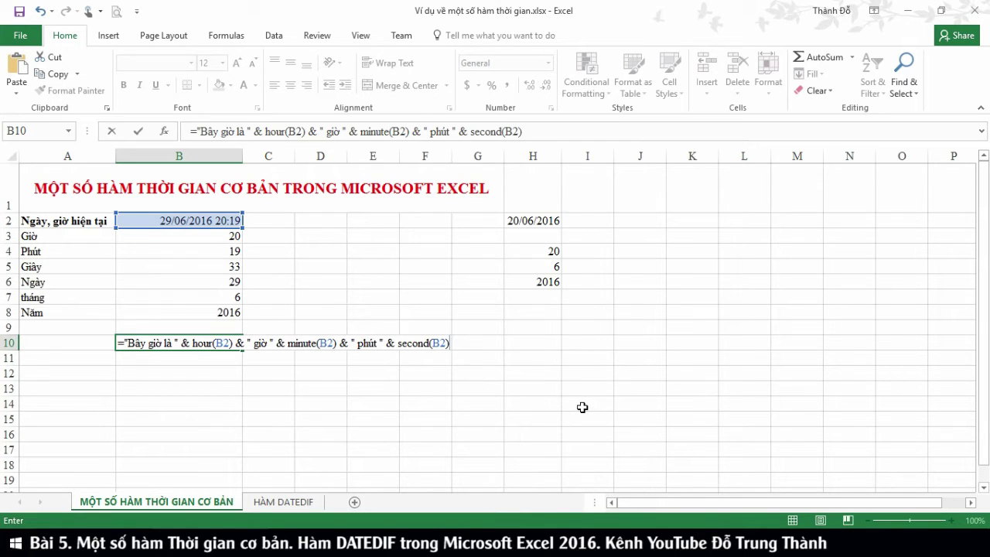
text( & )
text(" giay")
key(ctrl+Return)
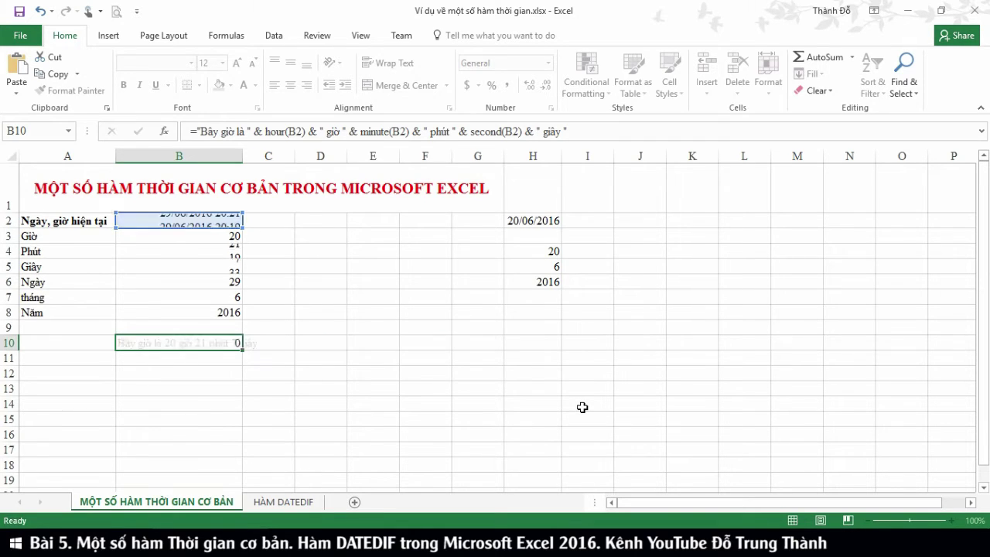
key(Left)
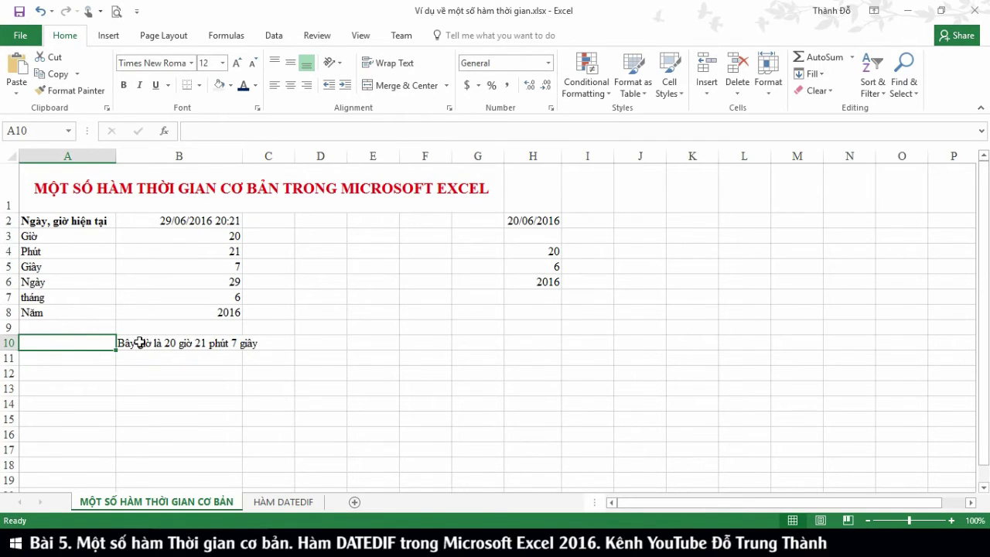
Step: Append '. Ngày ' & DAY(B2) & ' tháng ' & YEAR(B2) to the B10 sentence formula
click(140, 341)
click(176, 343)
double_click(175, 343)
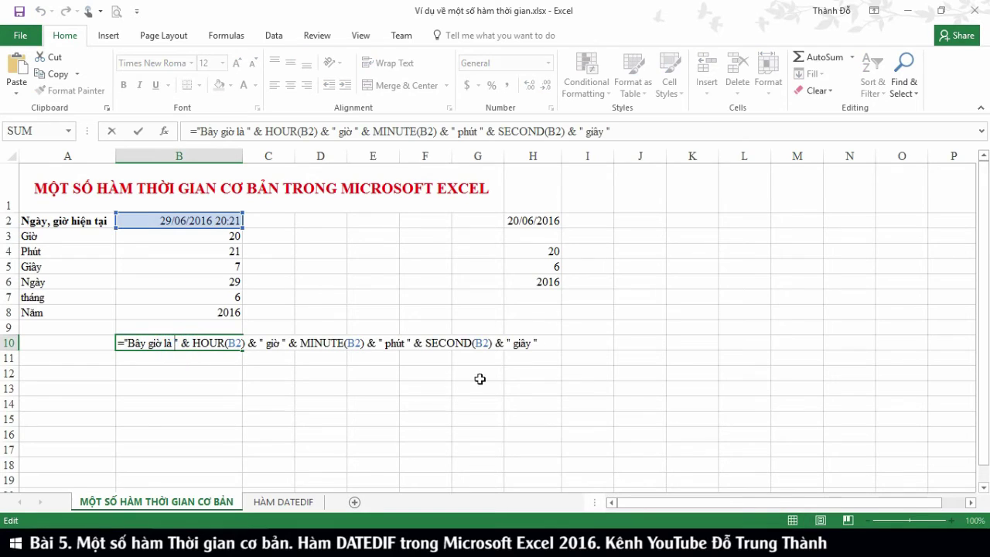
click(536, 343)
text(. )
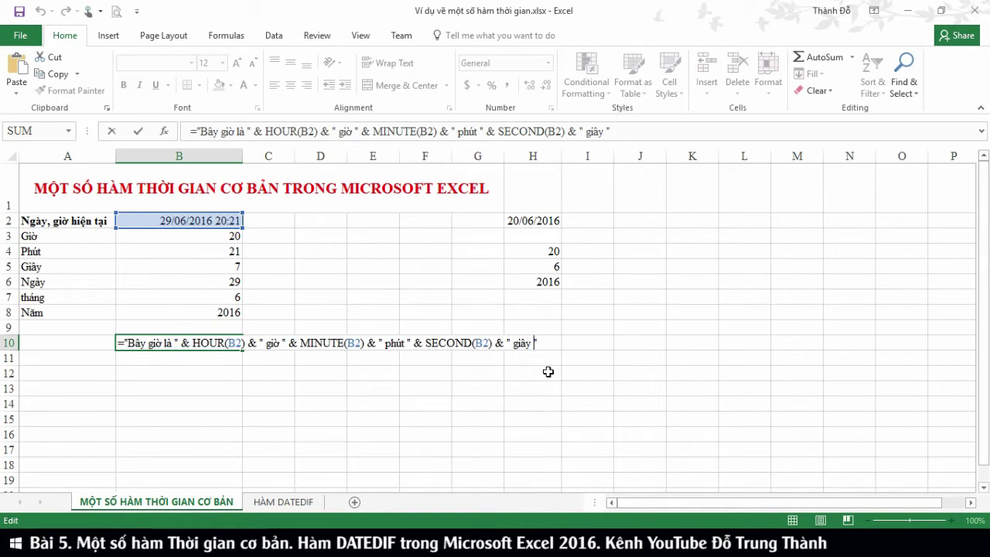
text(Ngày " )
text(& )
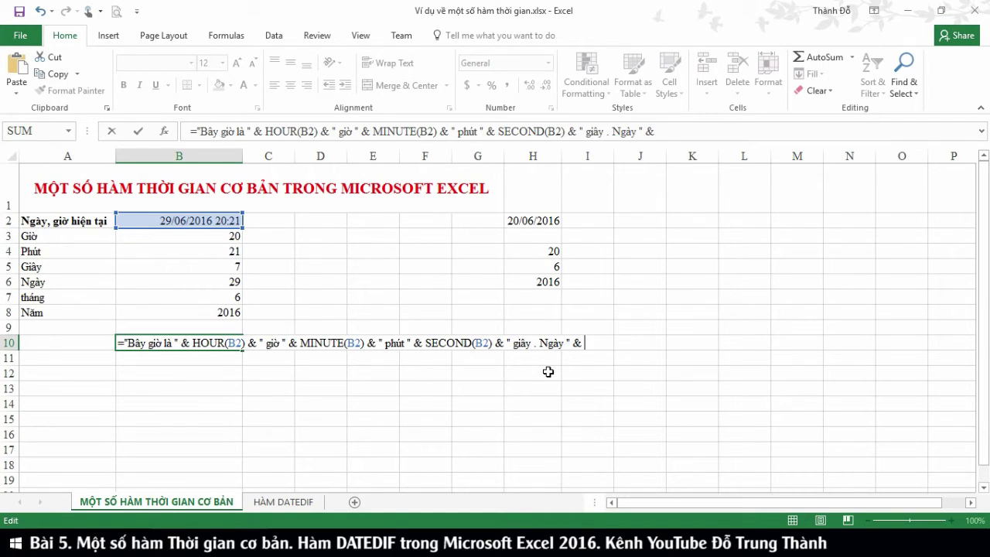
text(day()
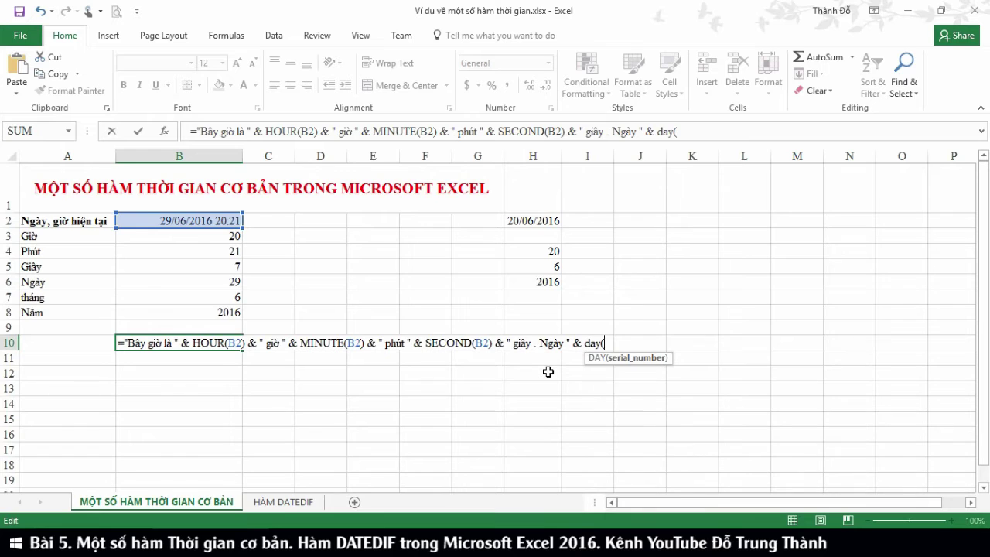
text(B)
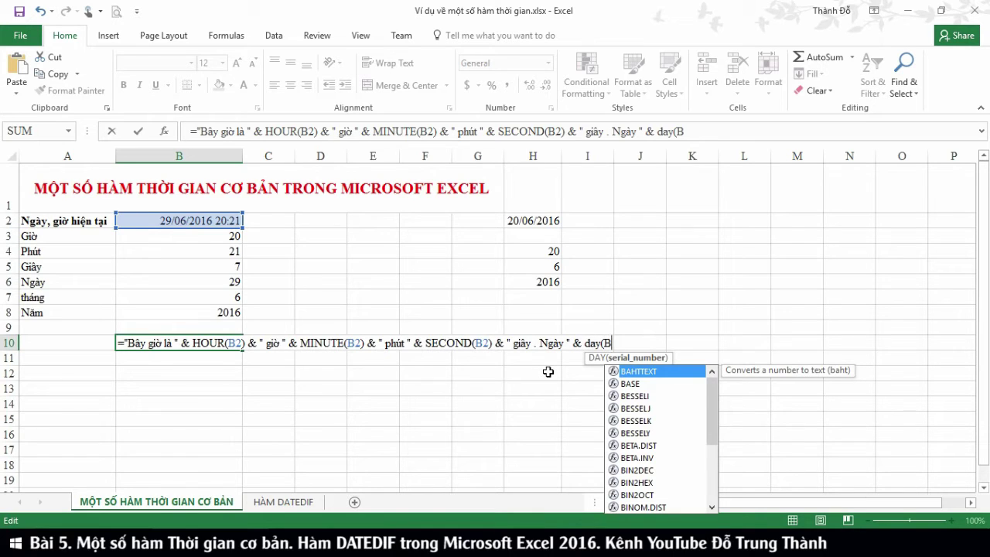
text(2))
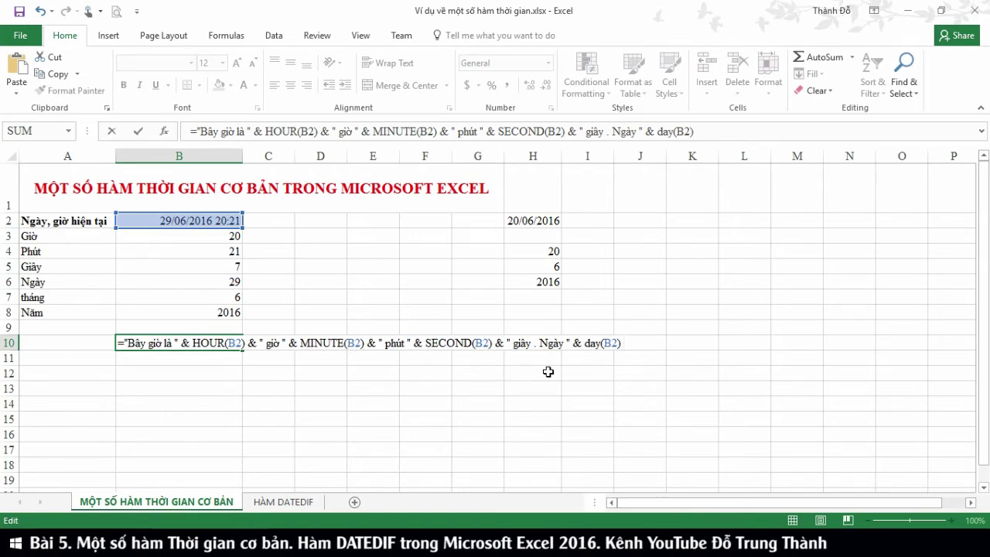
text( & " tháng ")
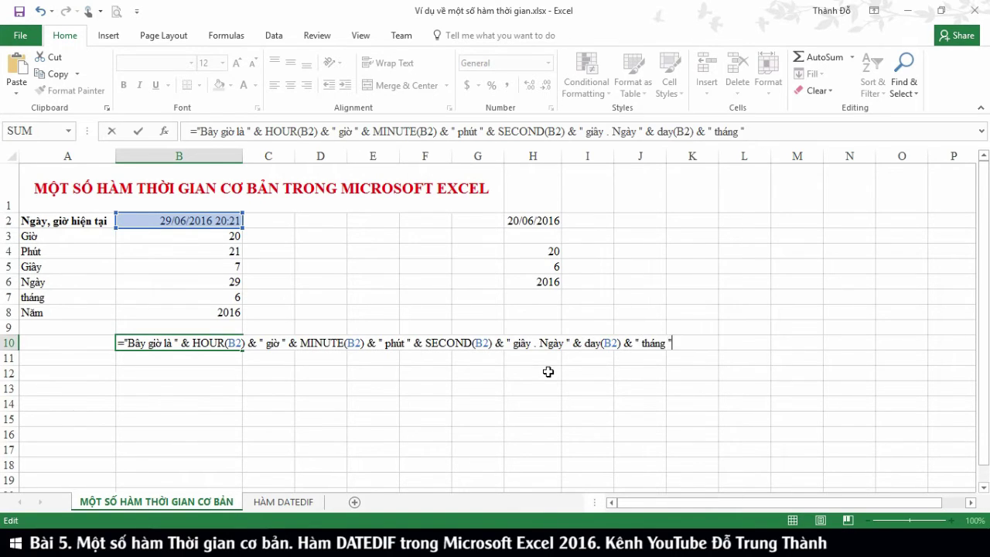
text( & )
text(year()
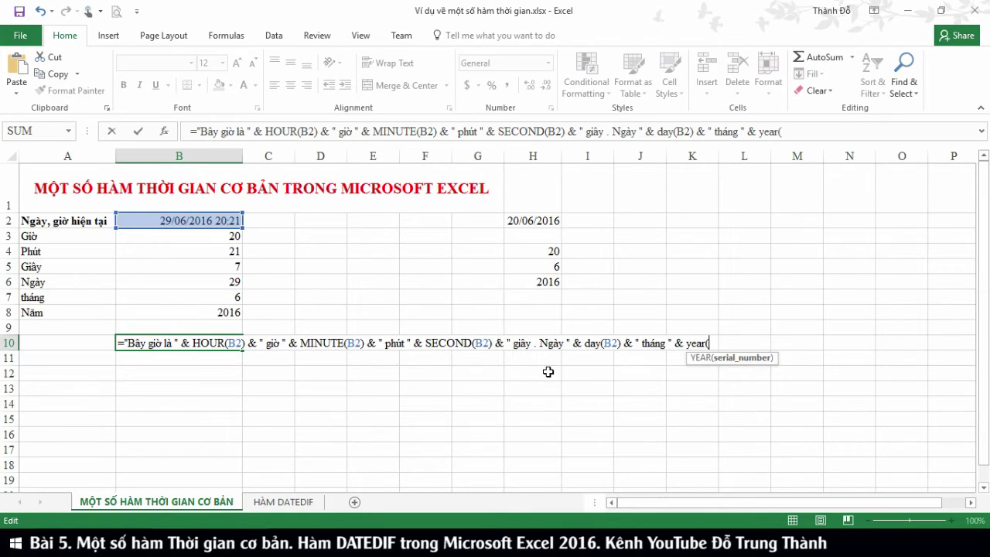
text(b2))
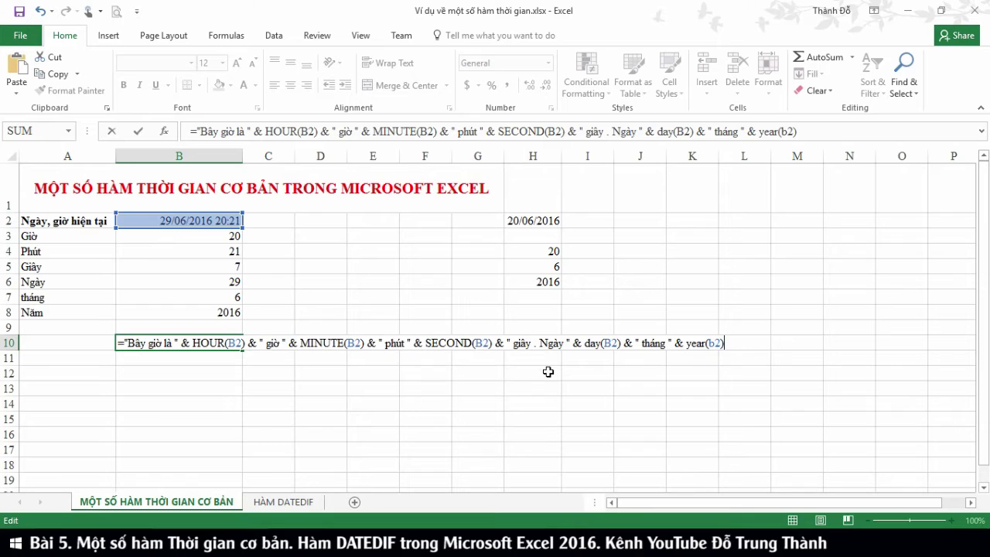
key(Return)
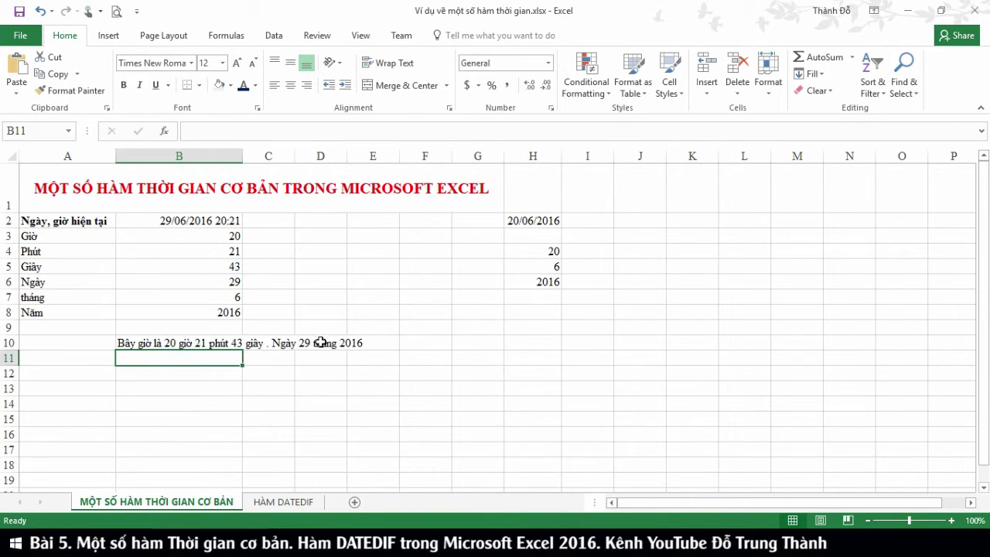
double_click(152, 343)
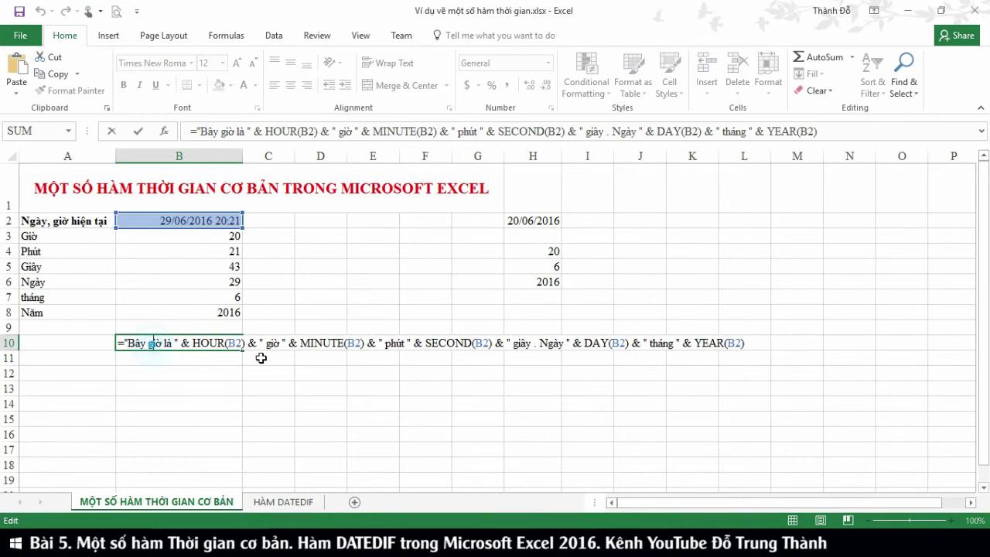
click(676, 345)
text(&)
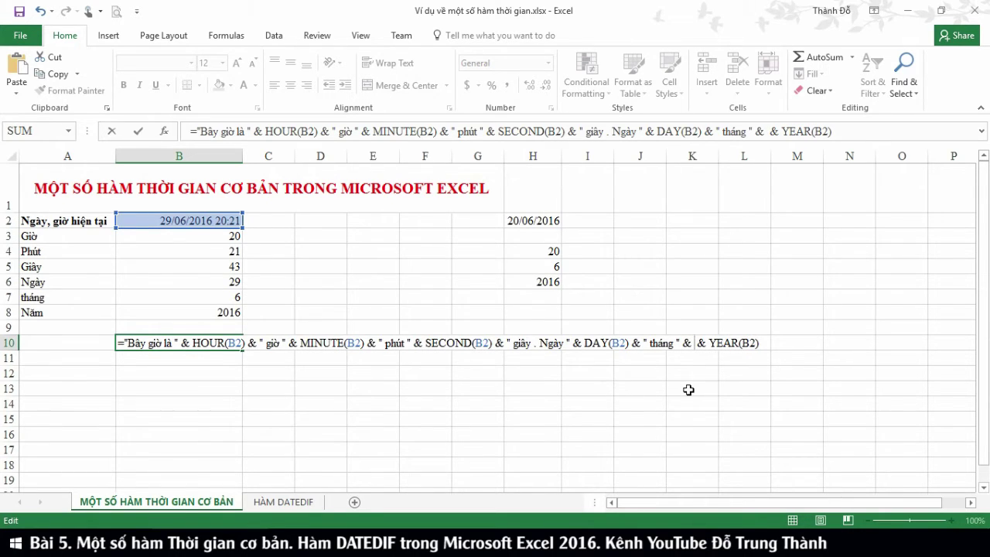
text( mon)
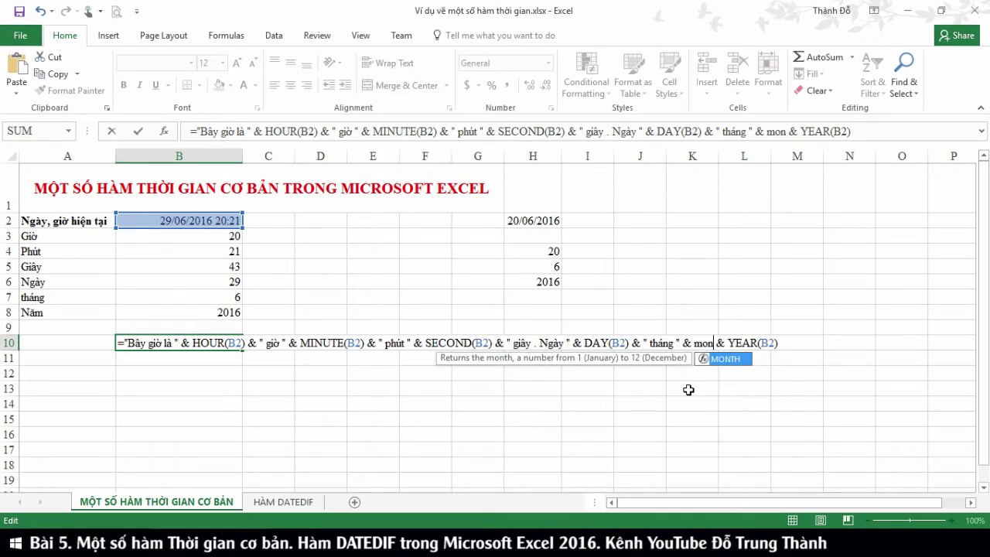
text(th(b2) )
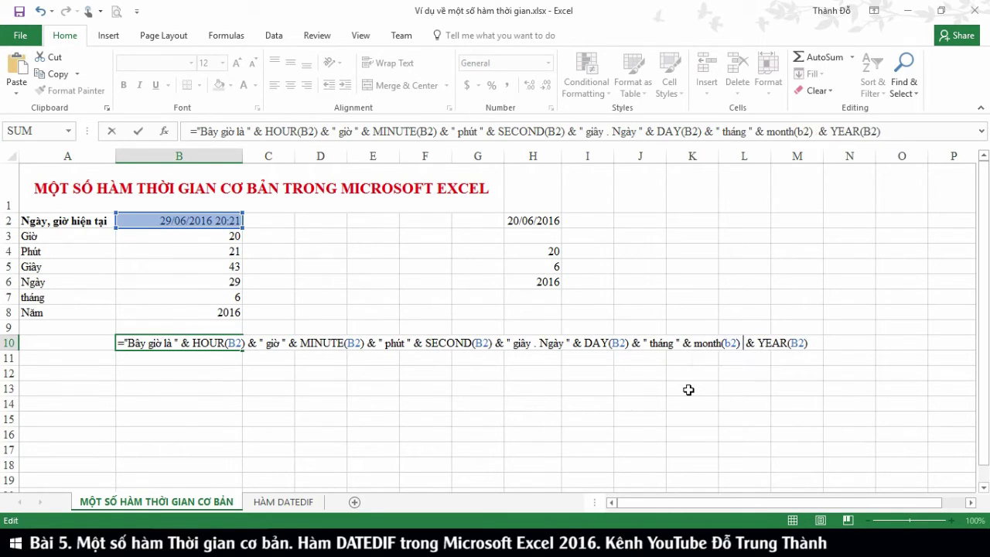
text(& )
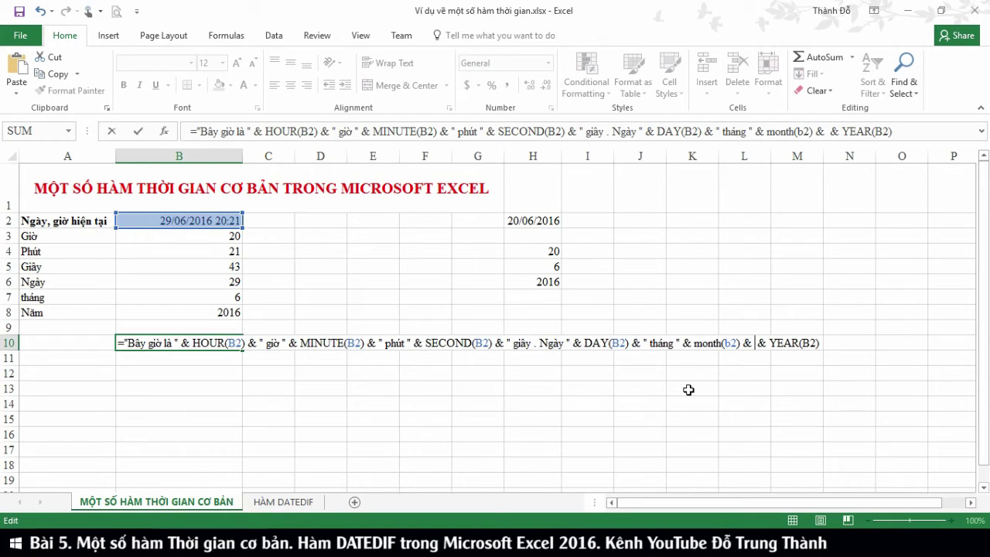
text(" năm ")
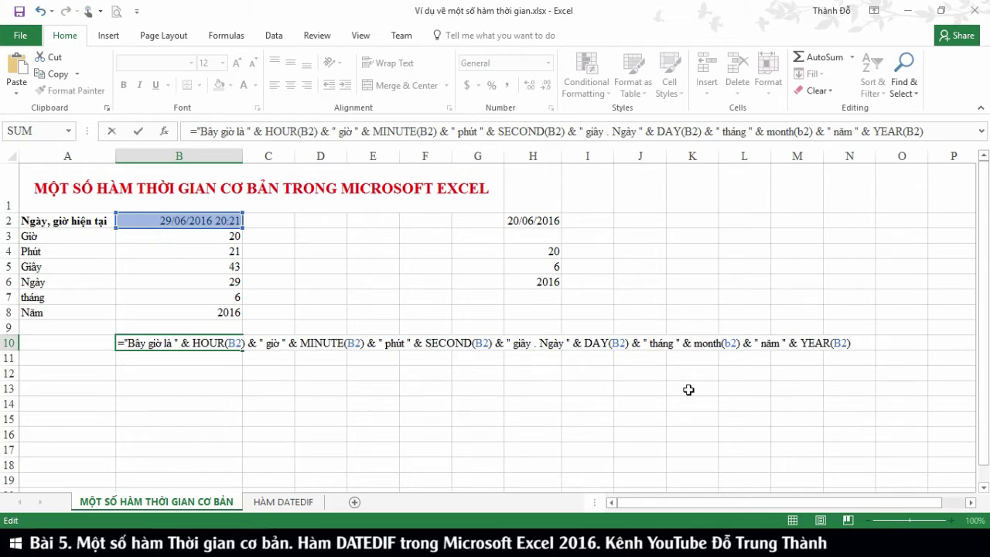
key(Return)
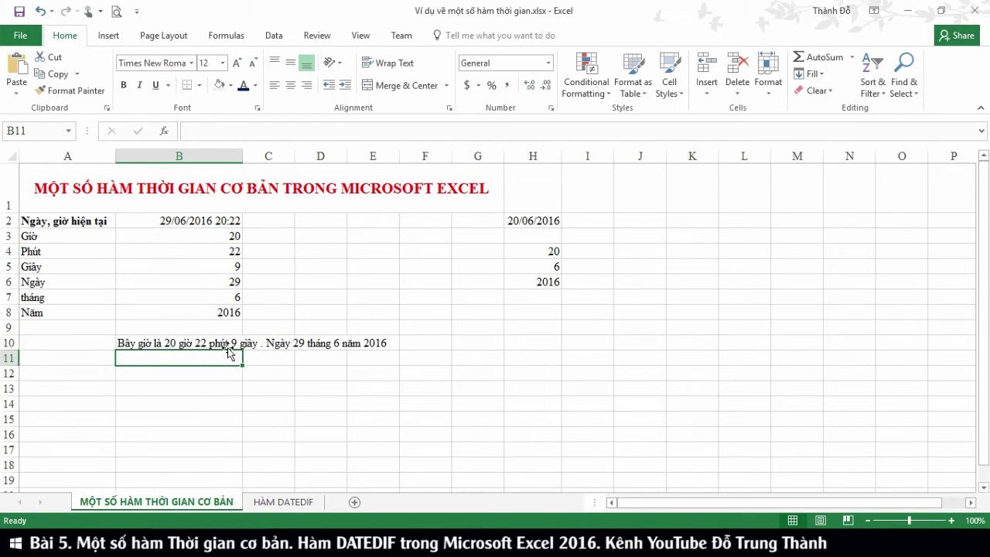
click(164, 342)
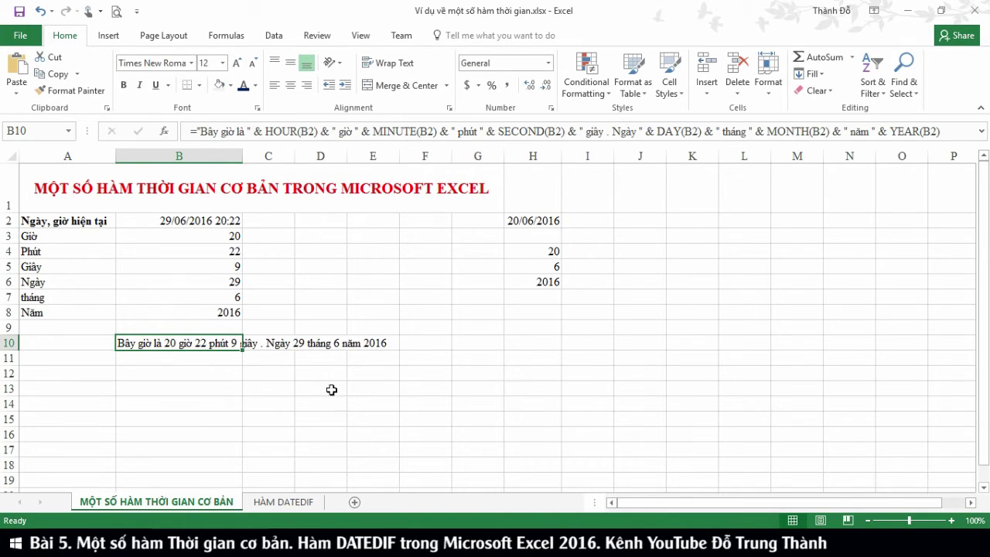
click(305, 399)
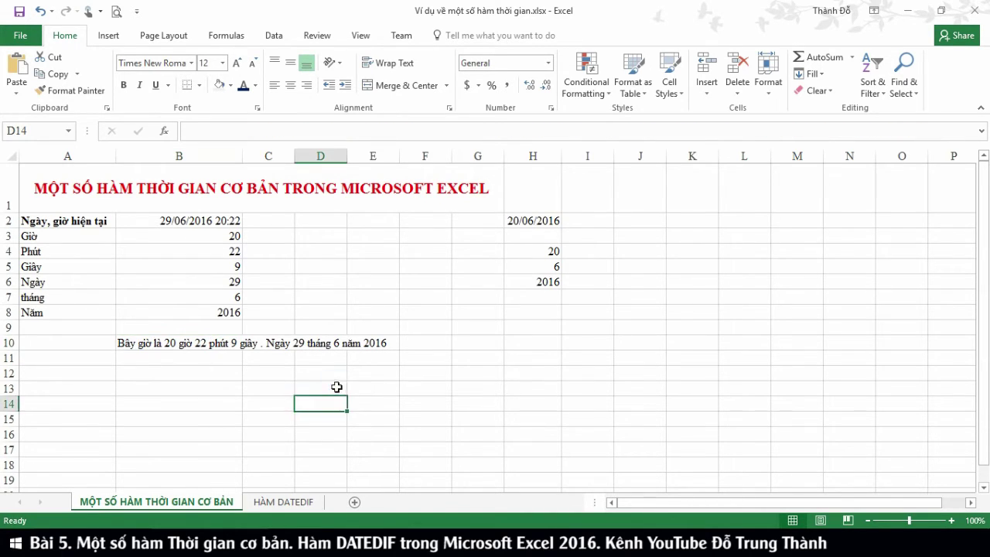
click(338, 388)
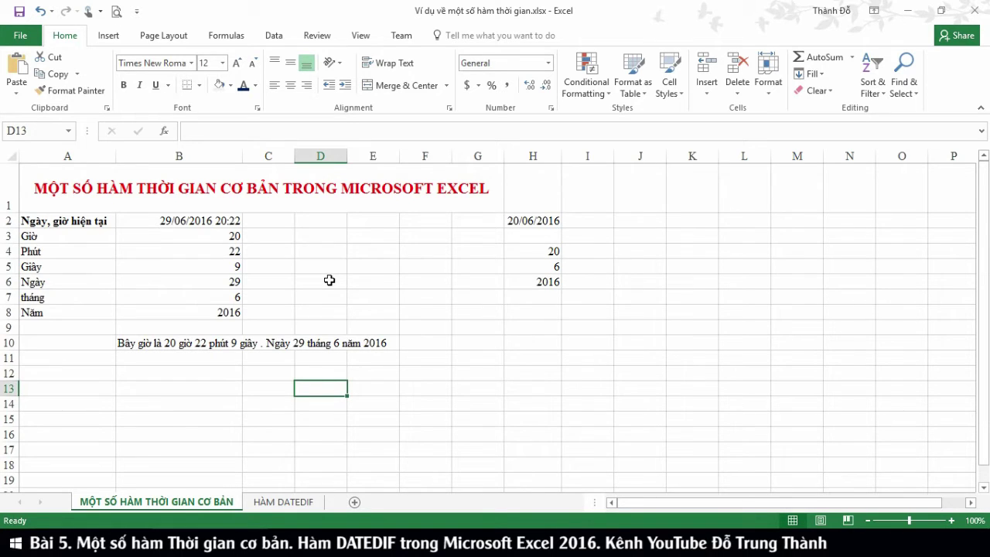
Step: Enter a D13 formula joining 'Yên Bái, ngày' with DAY, MONTH and YEAR of NOW()
text(= "Yen Bái)
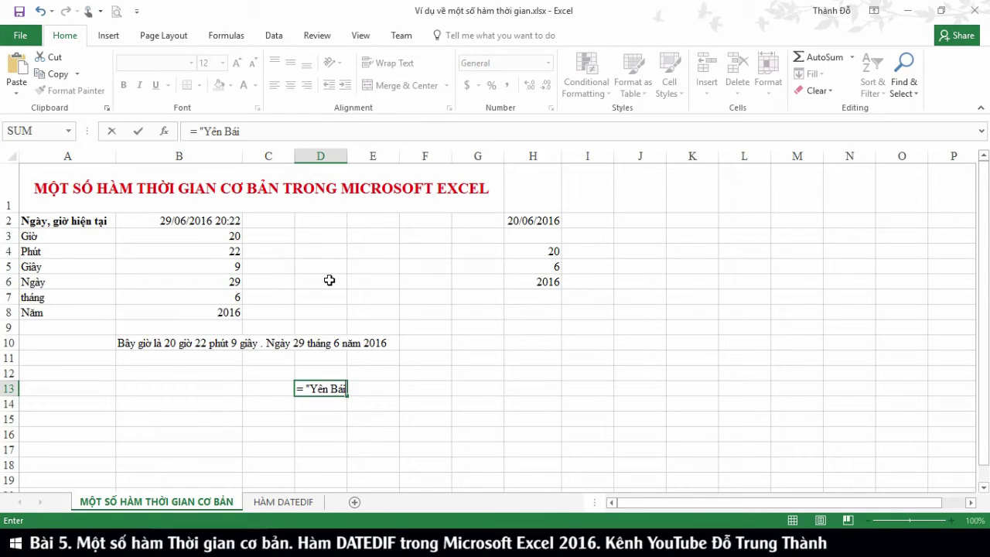
text(")
key(BackSpace)
text(, ngày " &)
text( day)
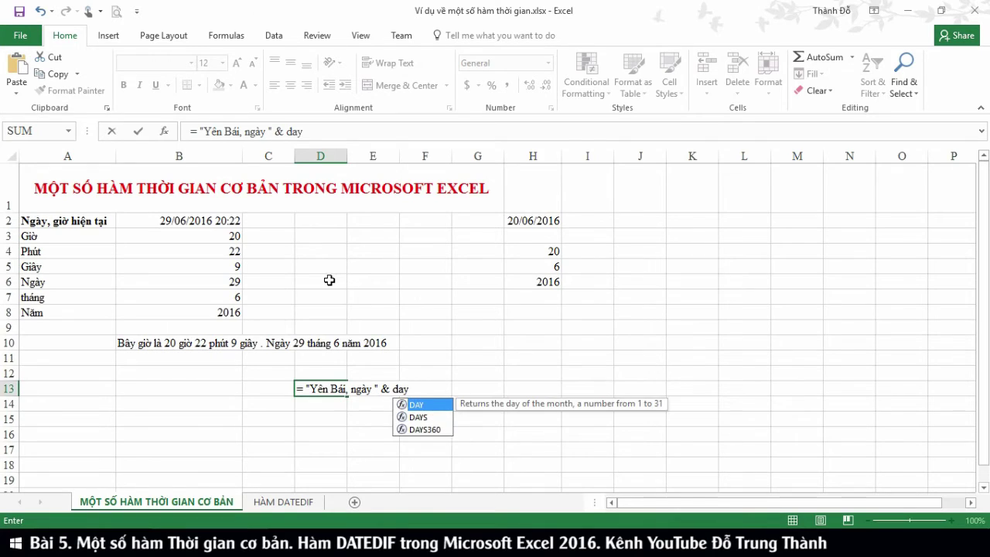
text((now)
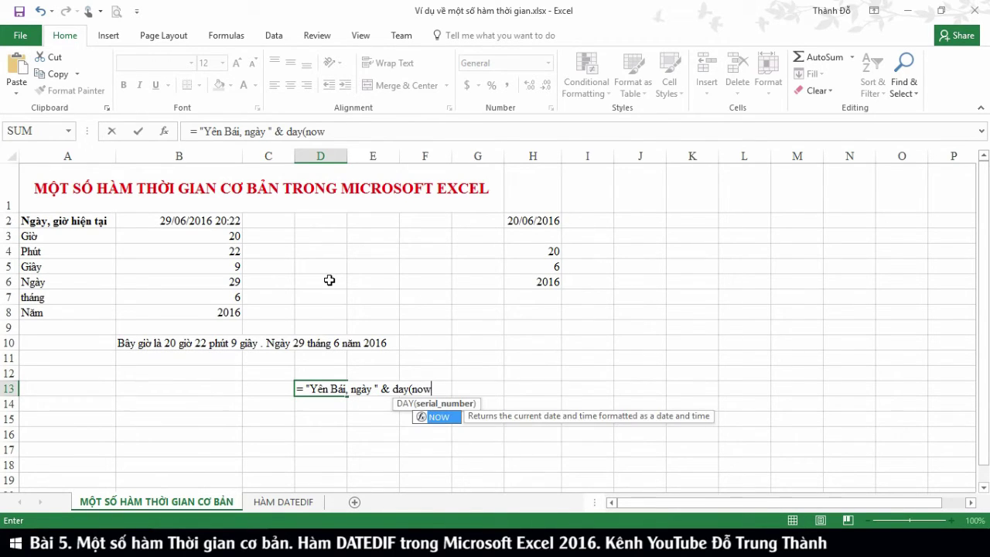
text(()))
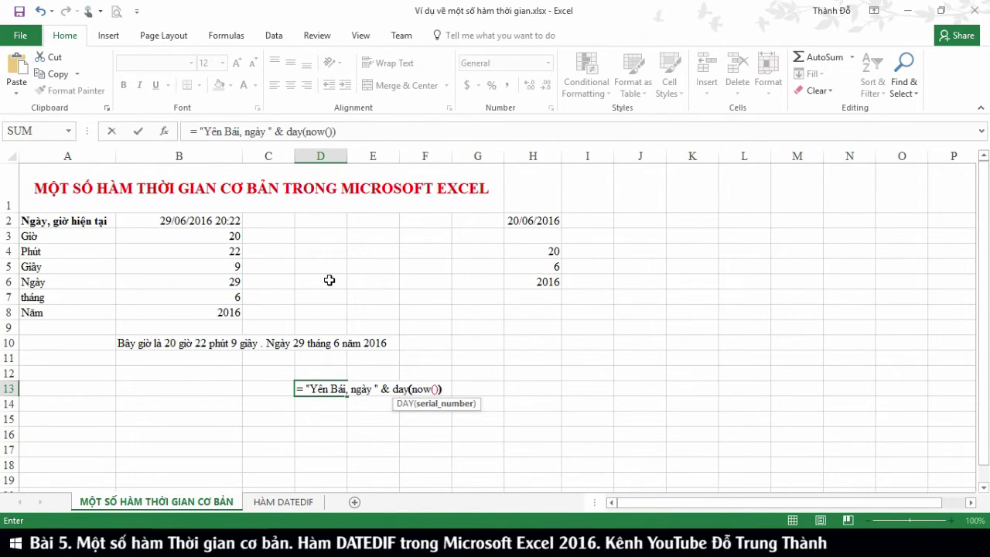
text())
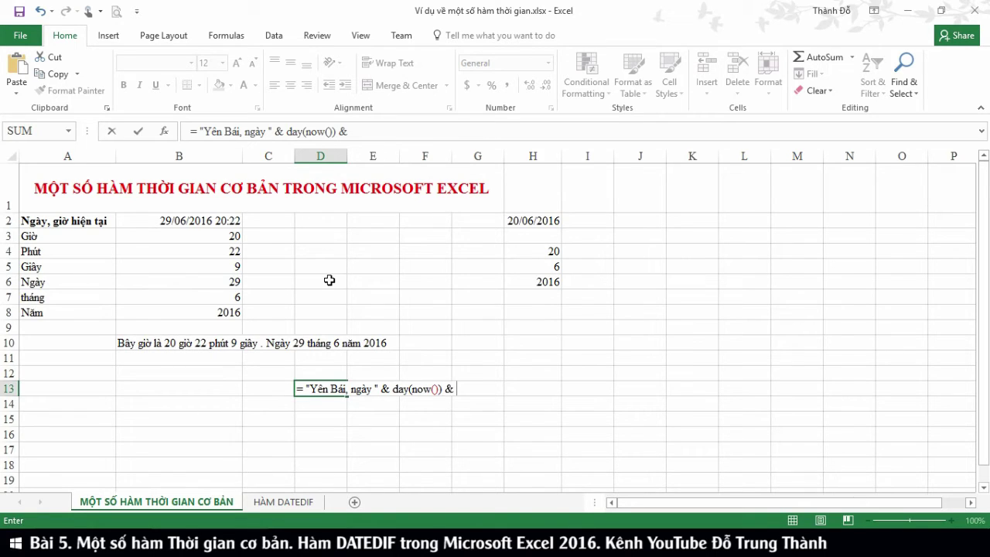
text(ang)
text(mont)
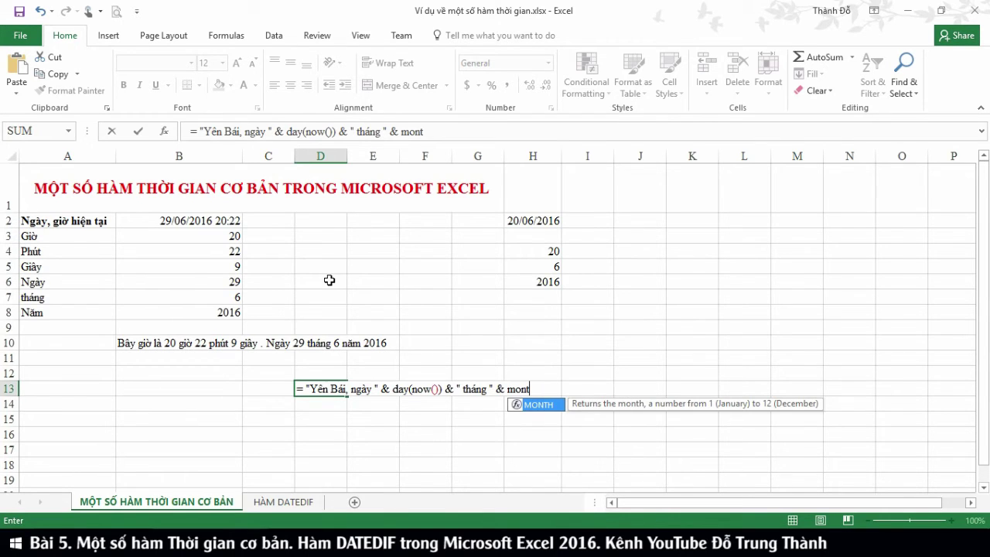
text(h(now)
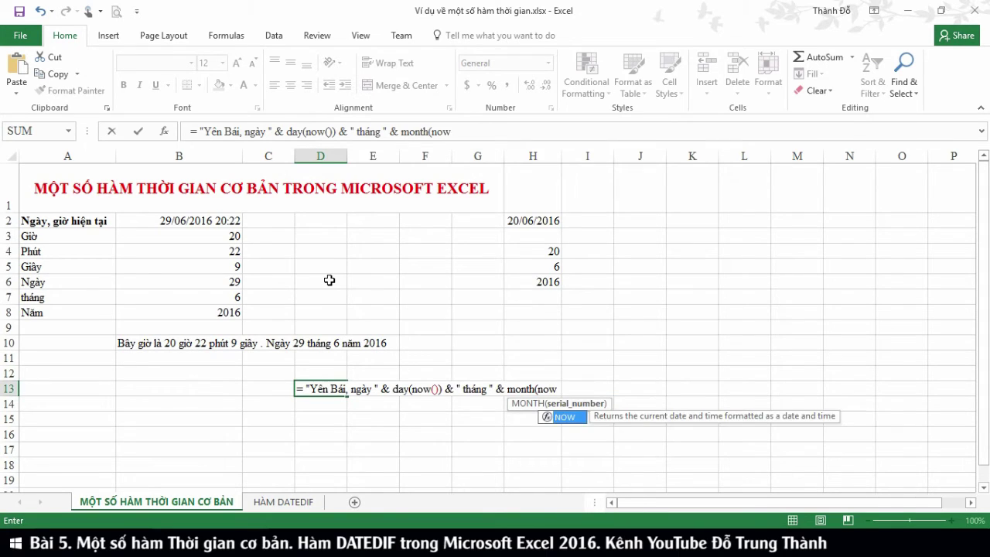
text(()))
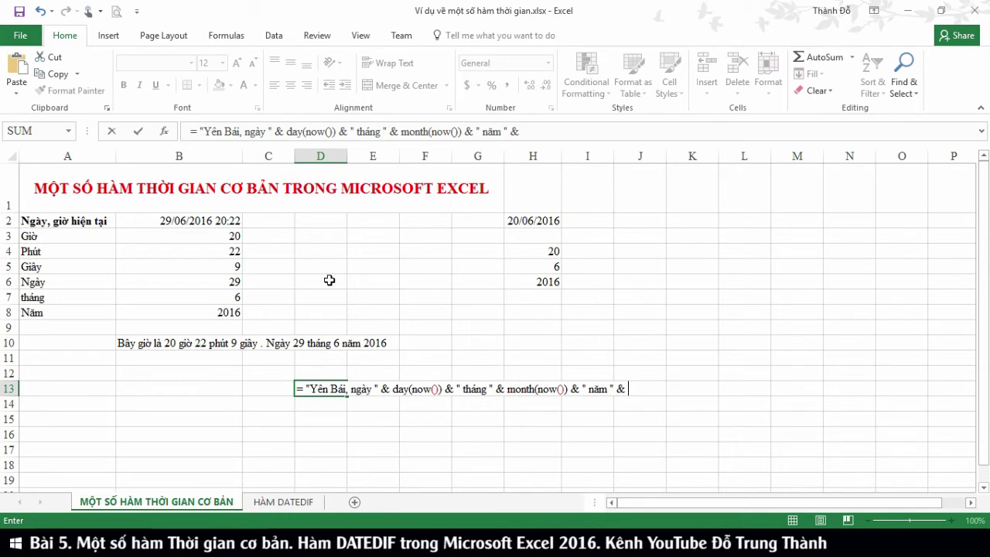
text(yo)
key(BackSpace)
text(e)
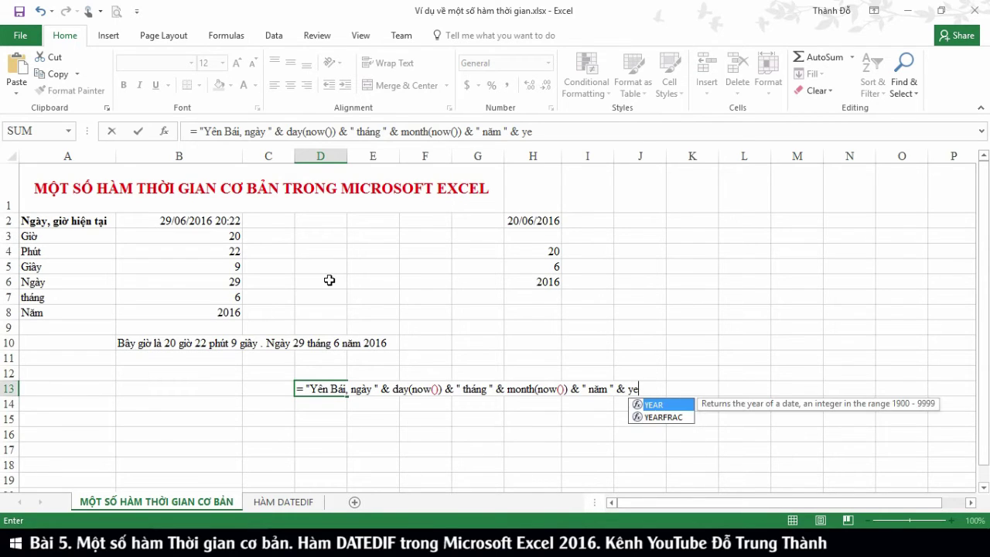
text(ar()
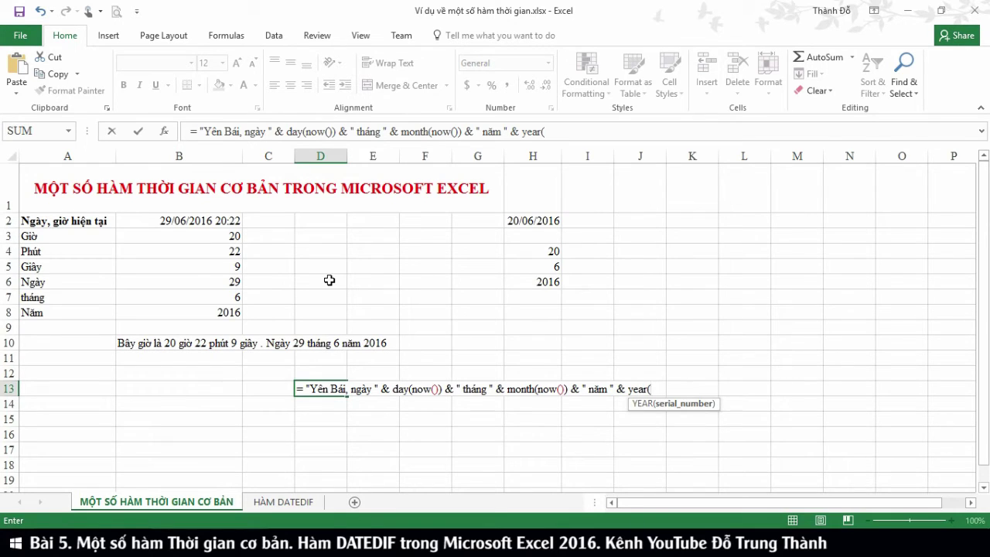
text(now)
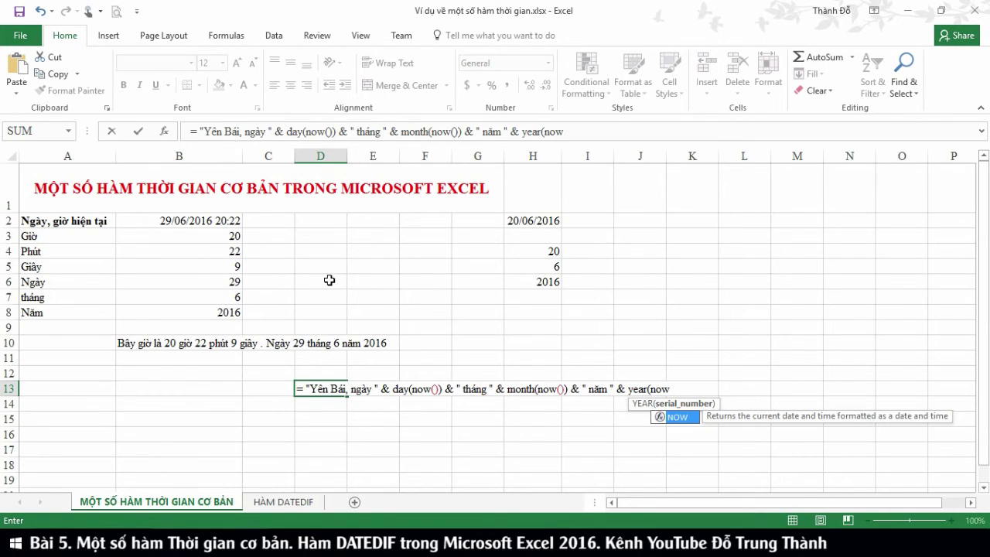
text(()
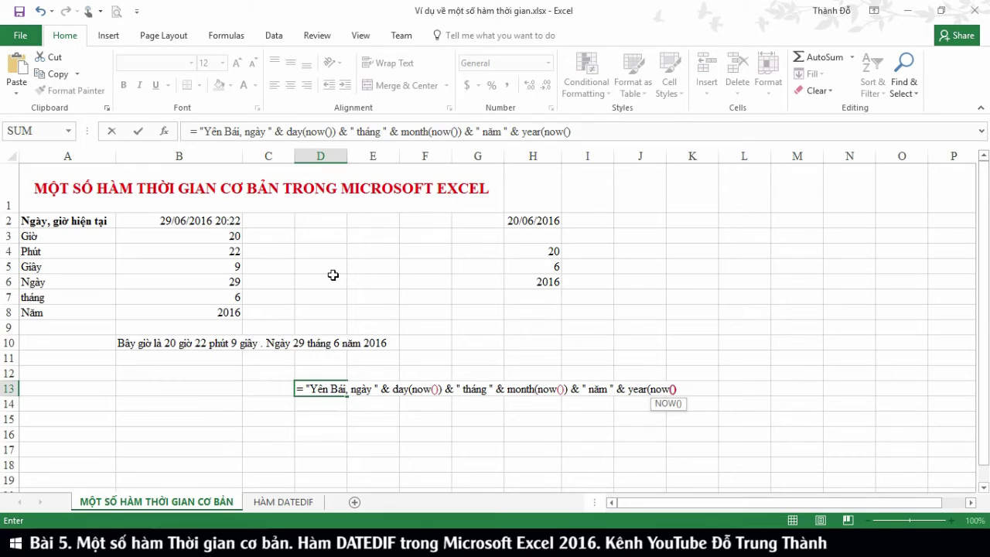
text()))
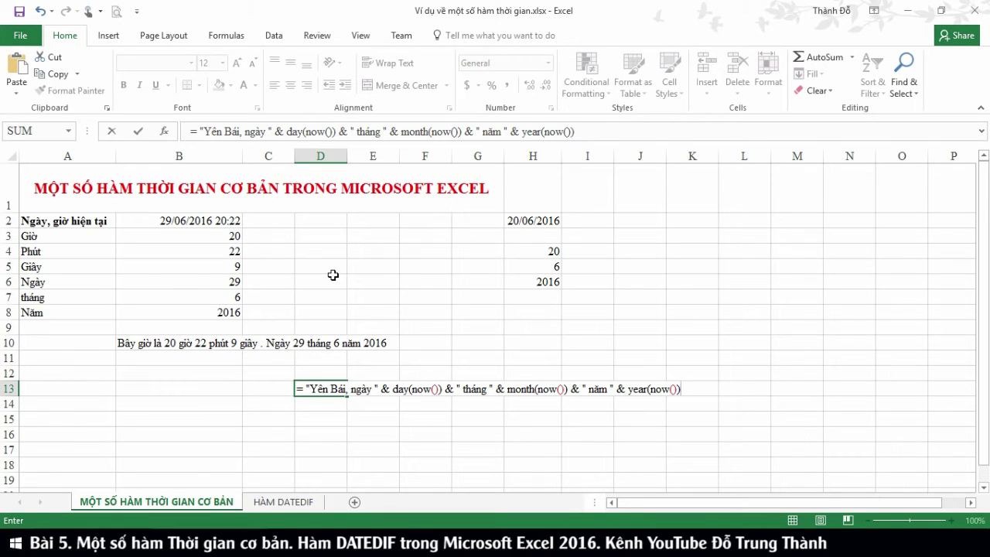
key(Return)
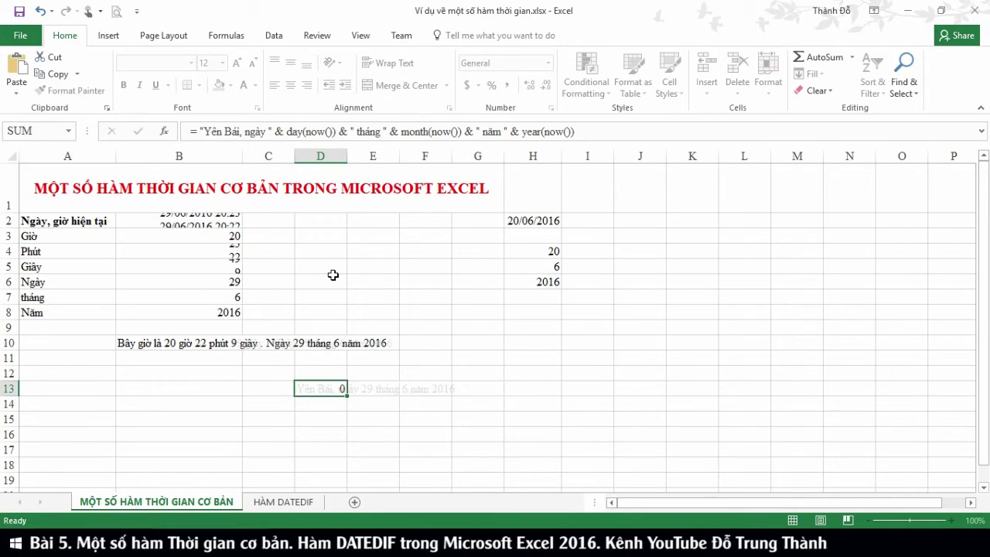
Step: Make the D13 date line italic at font size 14
click(319, 389)
click(139, 85)
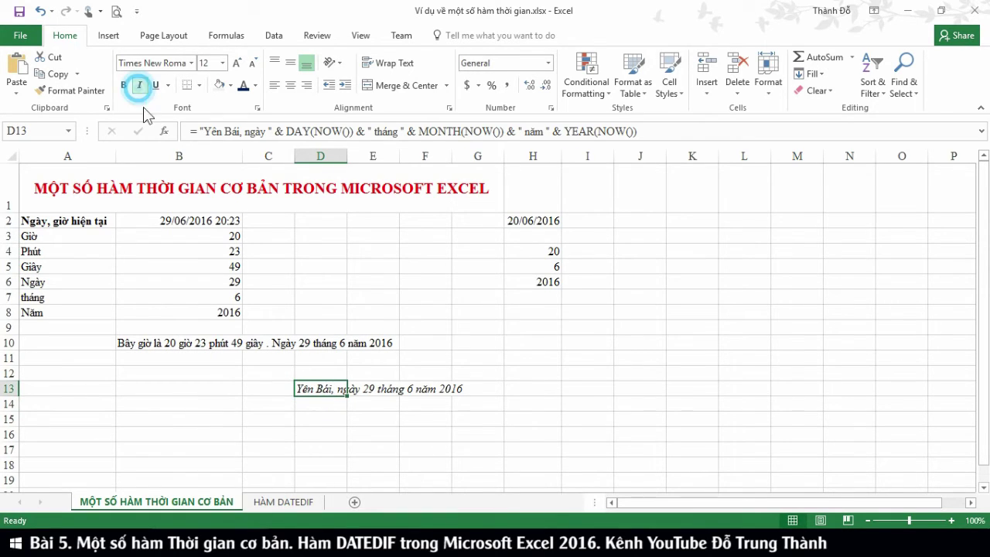
click(223, 63)
click(206, 158)
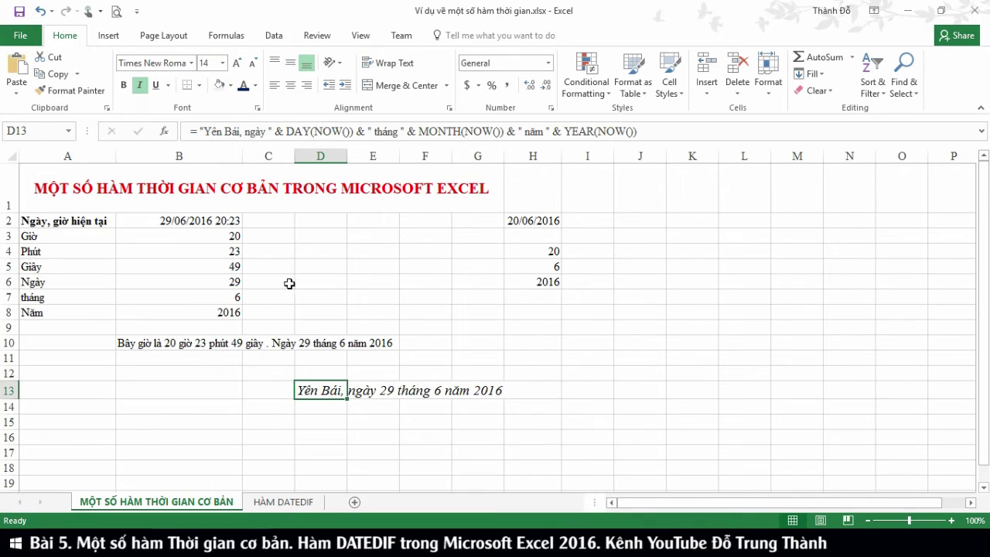
click(587, 453)
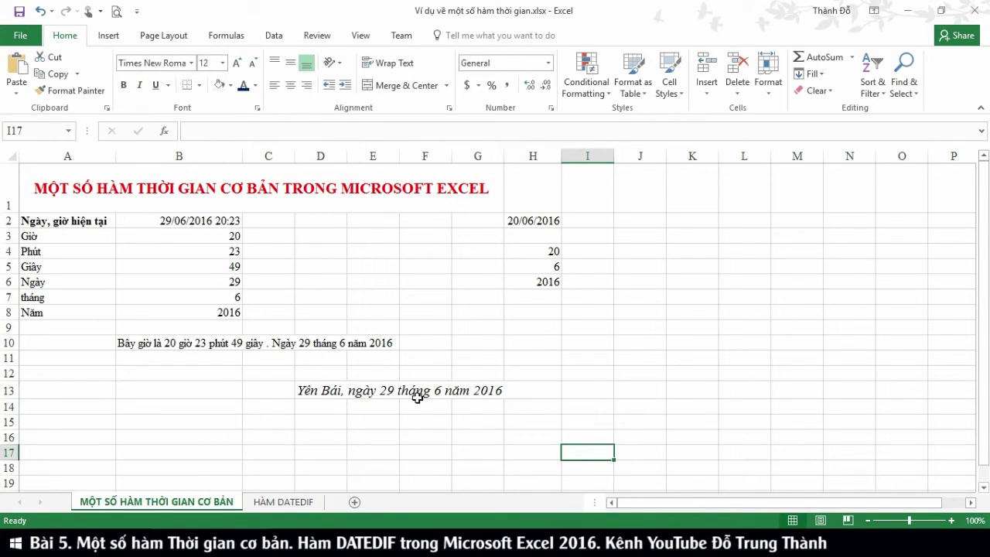
click(530, 346)
click(532, 353)
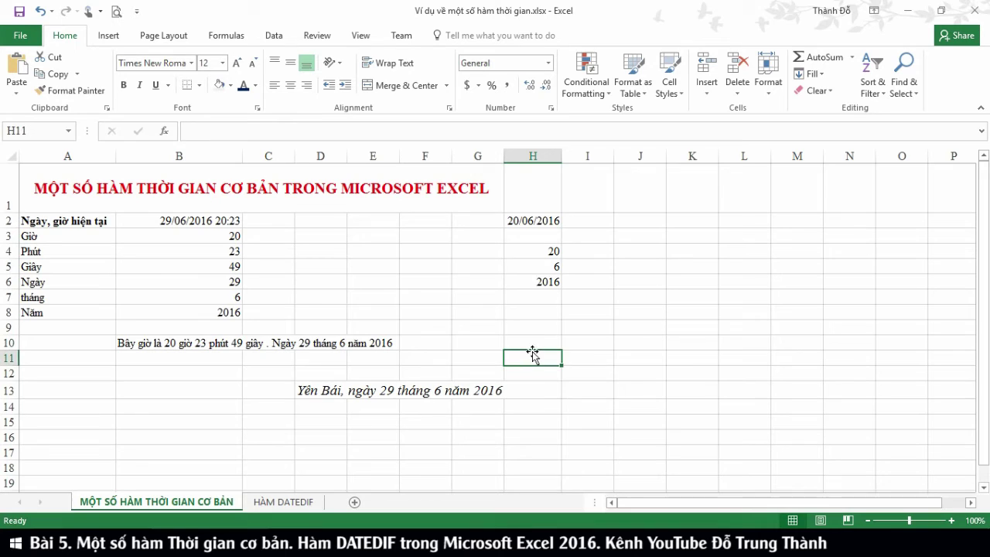
Step: Save the workbook and go to the HÀM DATEDIF sheet
click(20, 11)
click(611, 326)
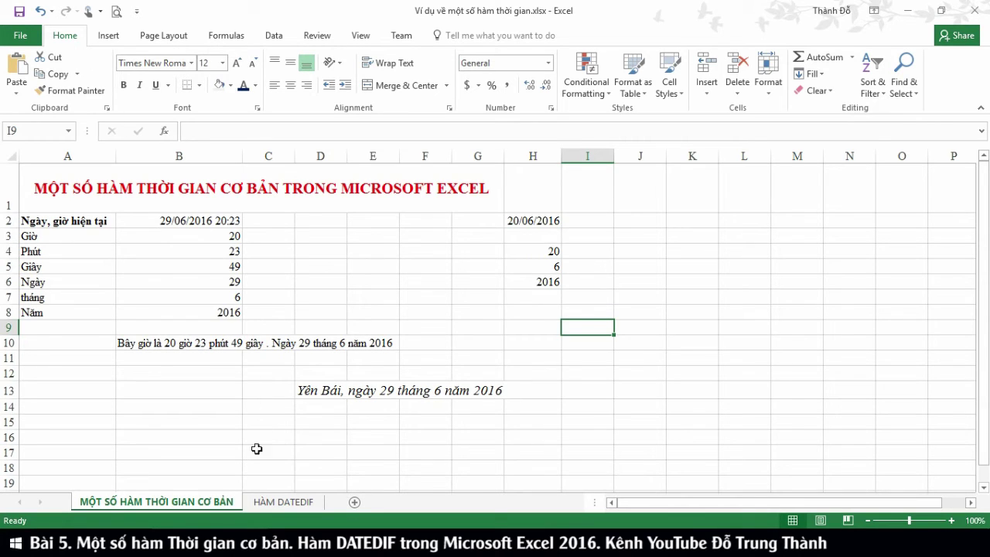
click(279, 501)
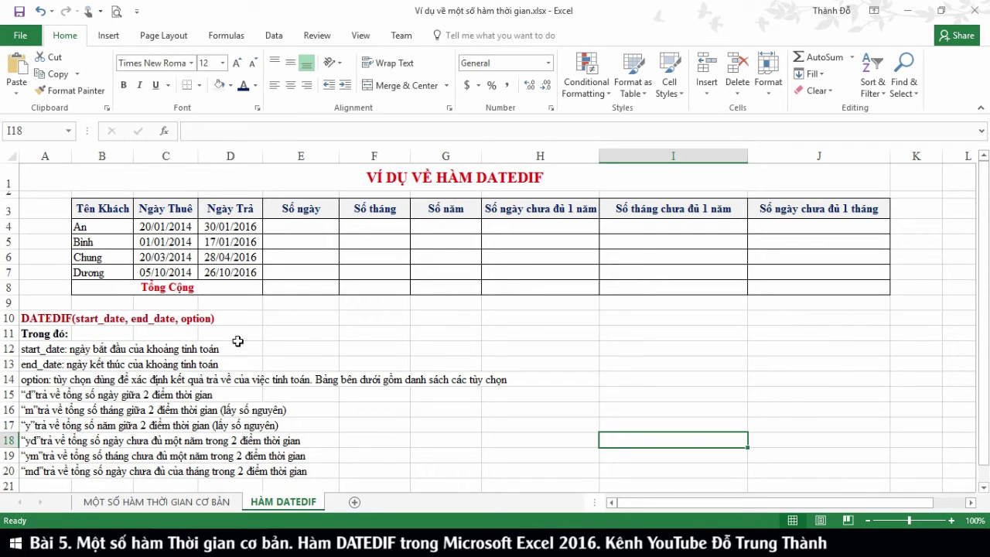
Step: Set the ribbon to Auto-hide so the sheet gets more room
click(873, 10)
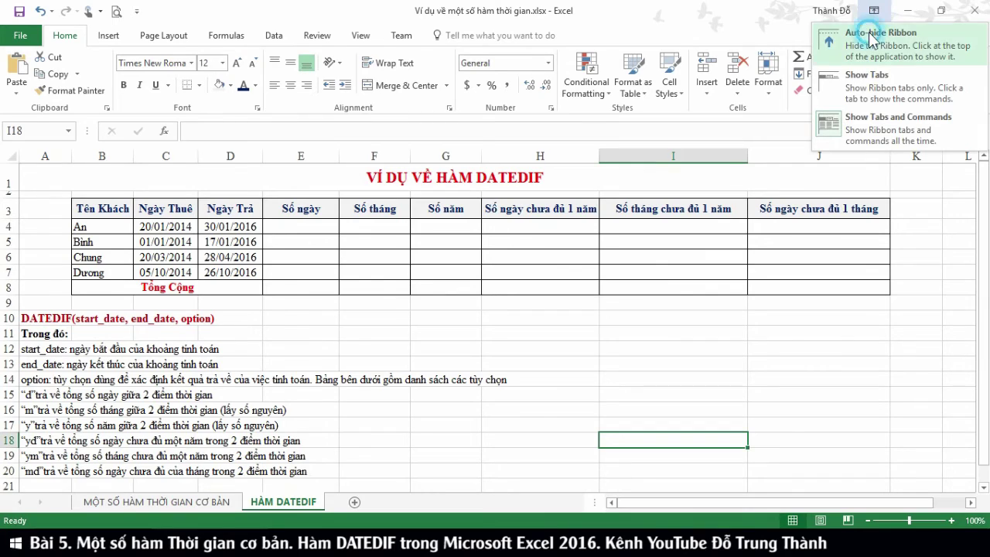
click(872, 32)
click(394, 341)
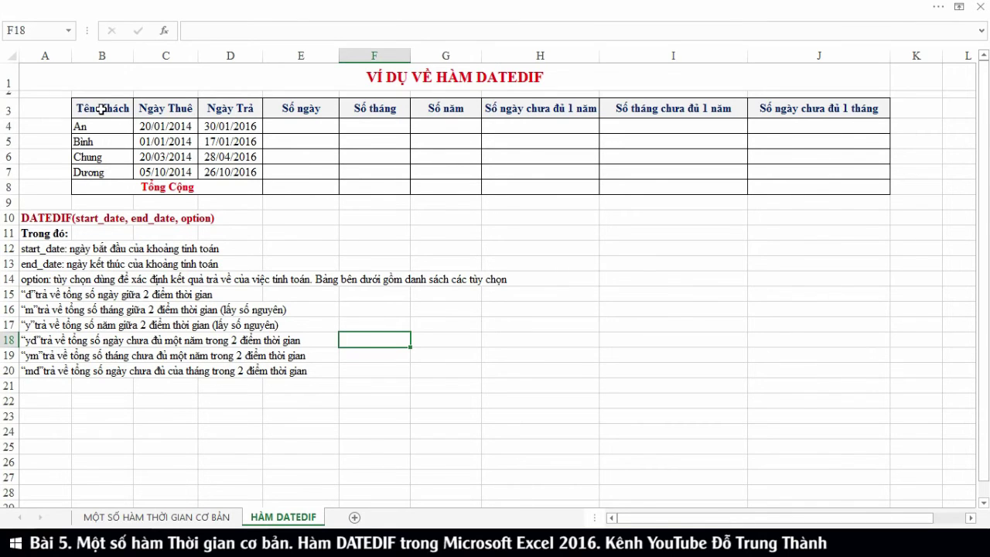
Step: Go through the table headings Tên Khách, Ngày Thuê, Ngày Trả, Số ngày, Số tháng and Số năm
click(103, 111)
click(166, 110)
click(229, 110)
click(310, 110)
click(390, 108)
click(467, 108)
click(280, 111)
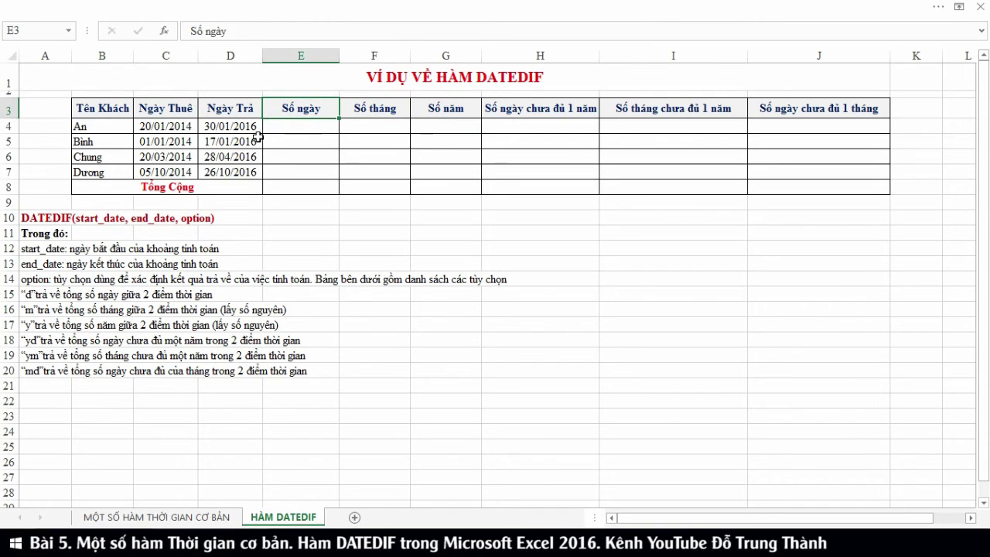
Step: Enter =DATEDIF(C4,D4,"d") in E4 and fill it down to E7, giving 740, 746, 770, 752 days
click(301, 127)
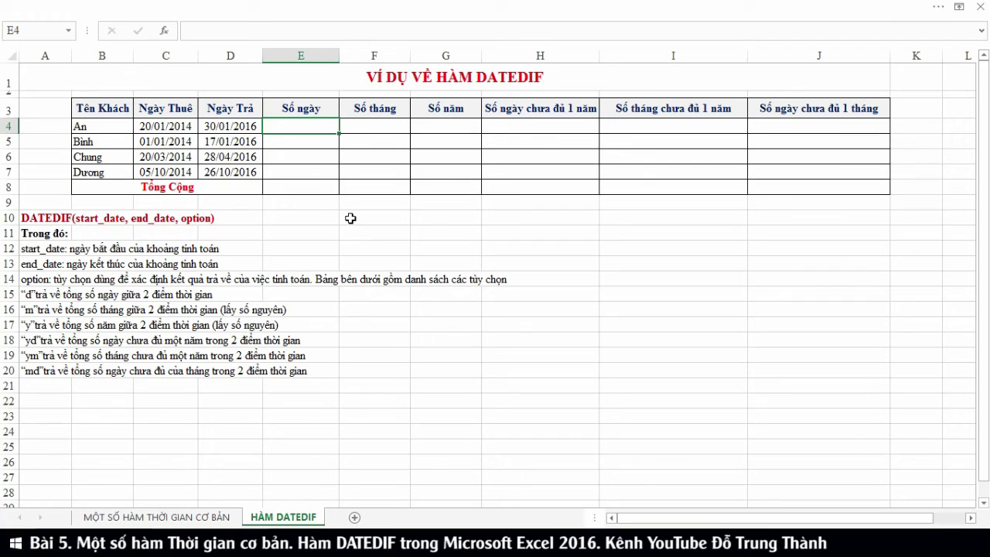
text(=)
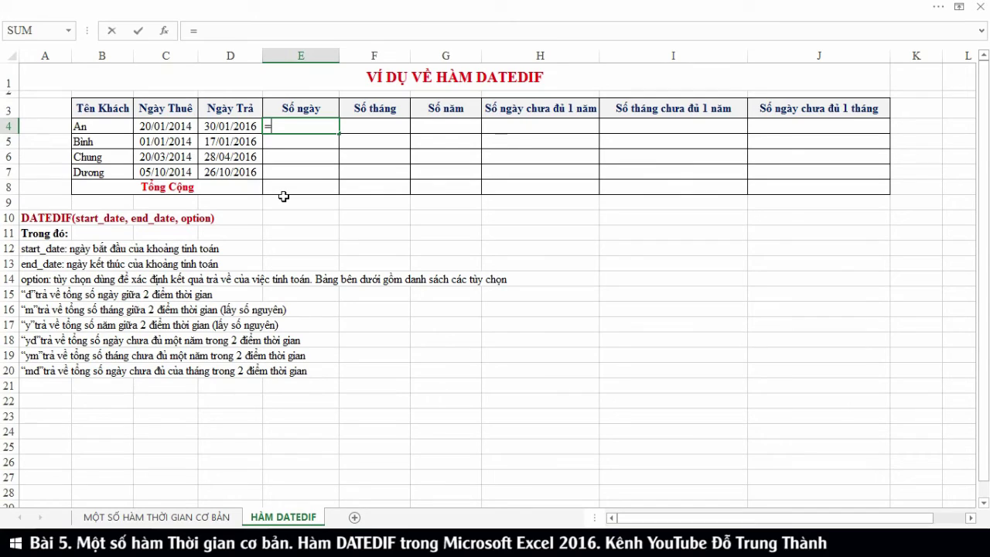
text(da)
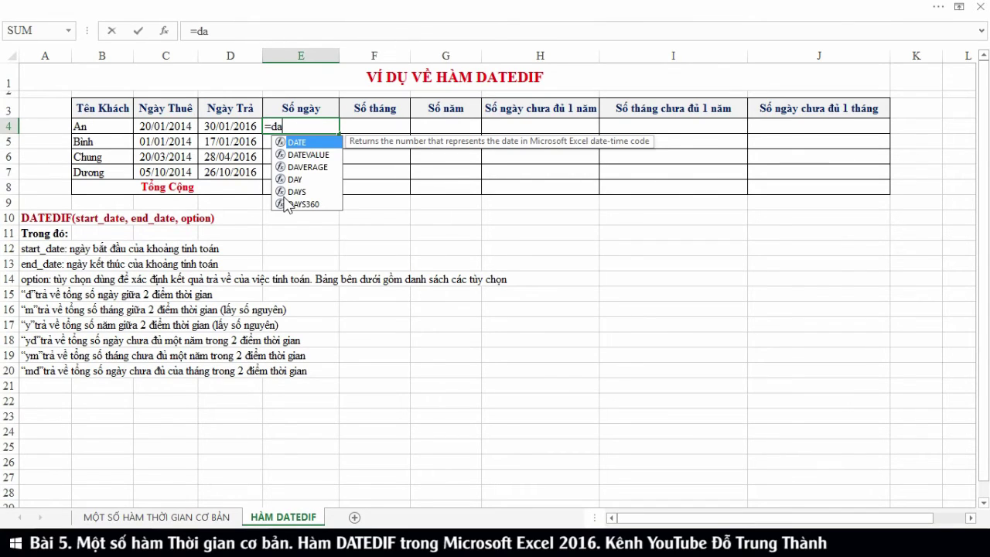
text(tedif)
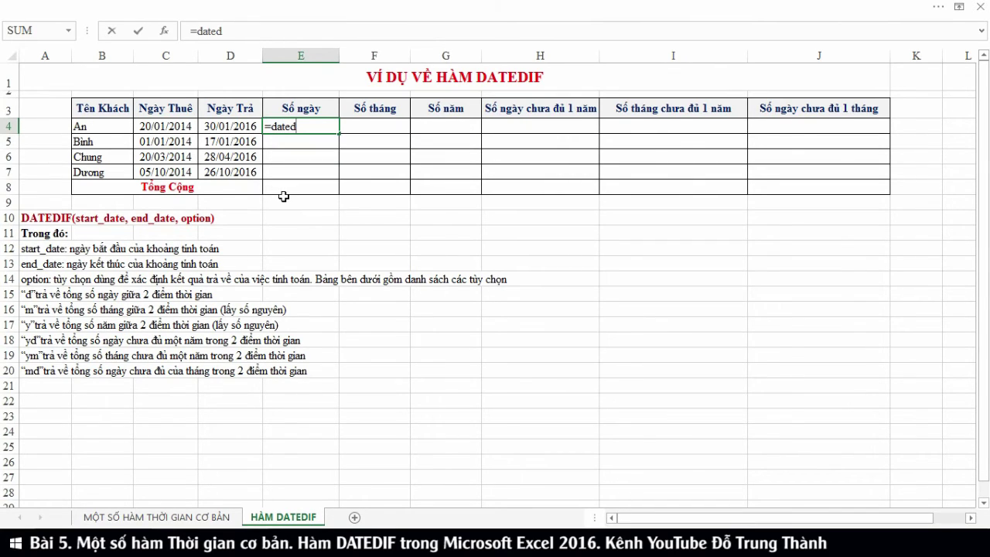
text(()
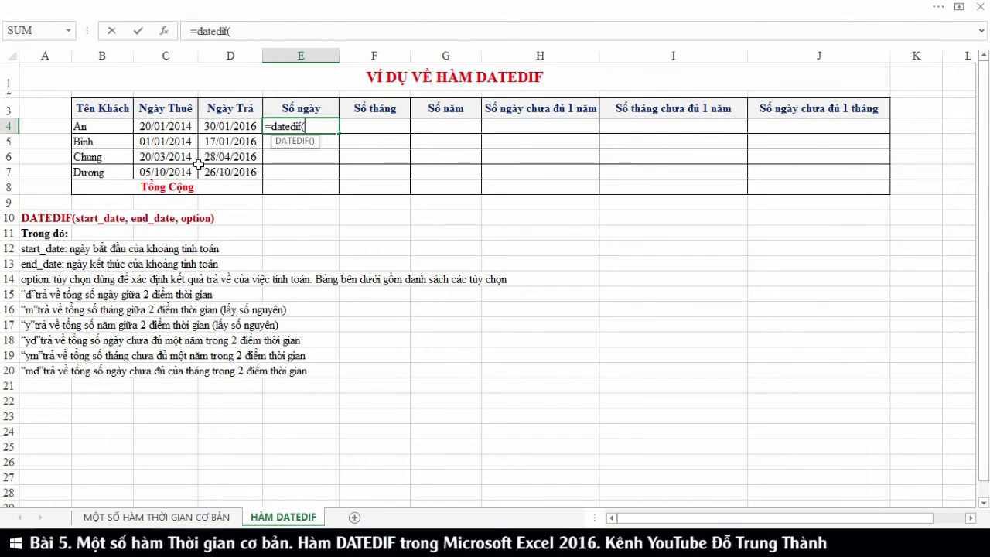
click(167, 128)
text(,)
click(221, 128)
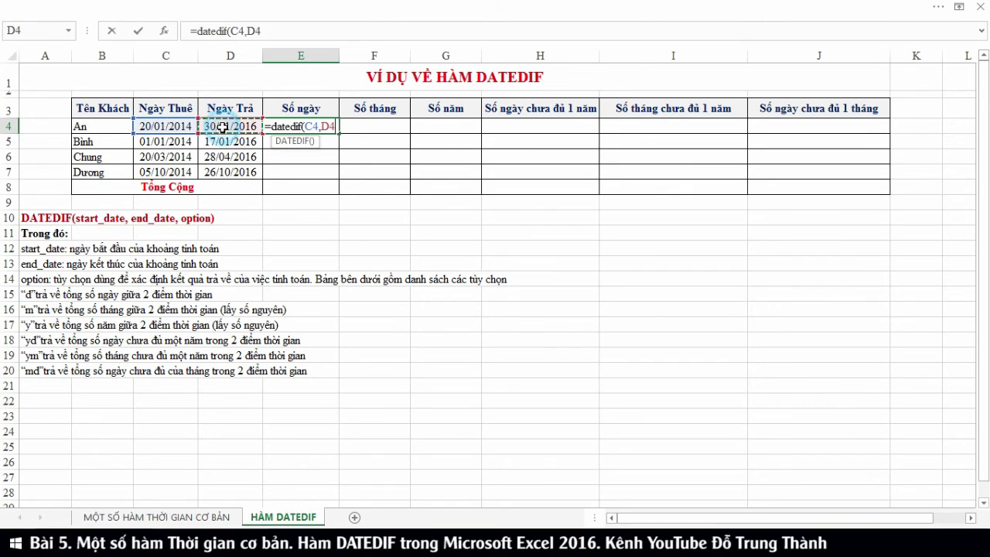
text(,)
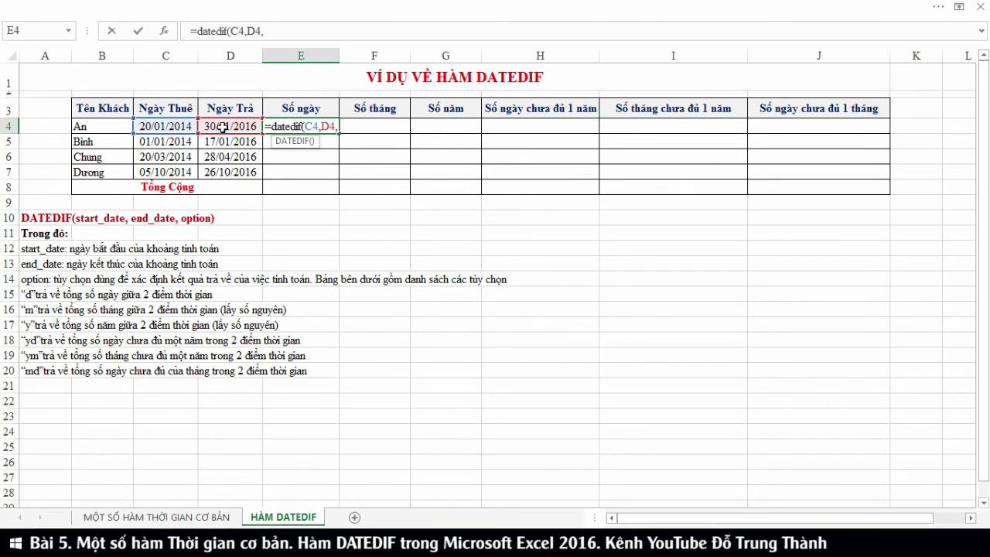
text("d")
text())
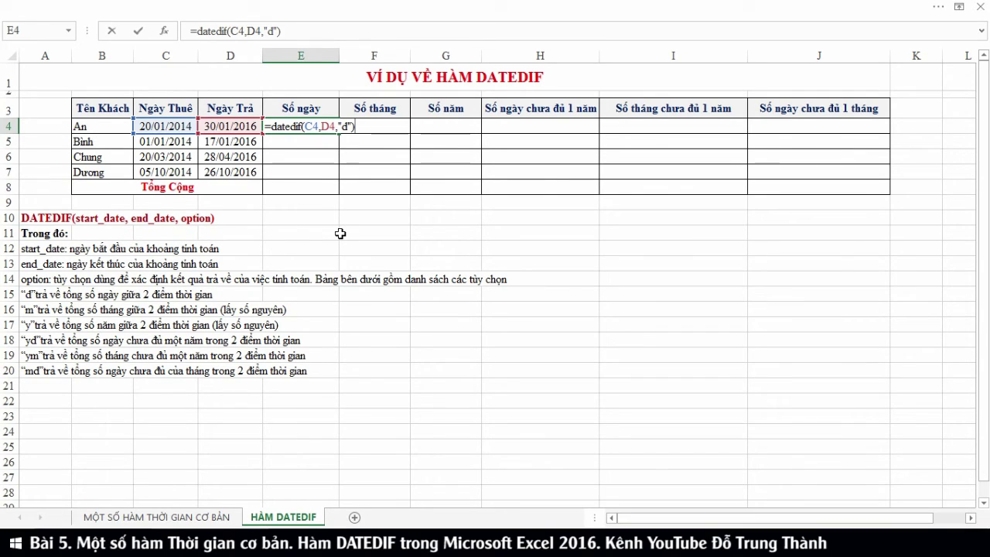
key(Return)
click(293, 127)
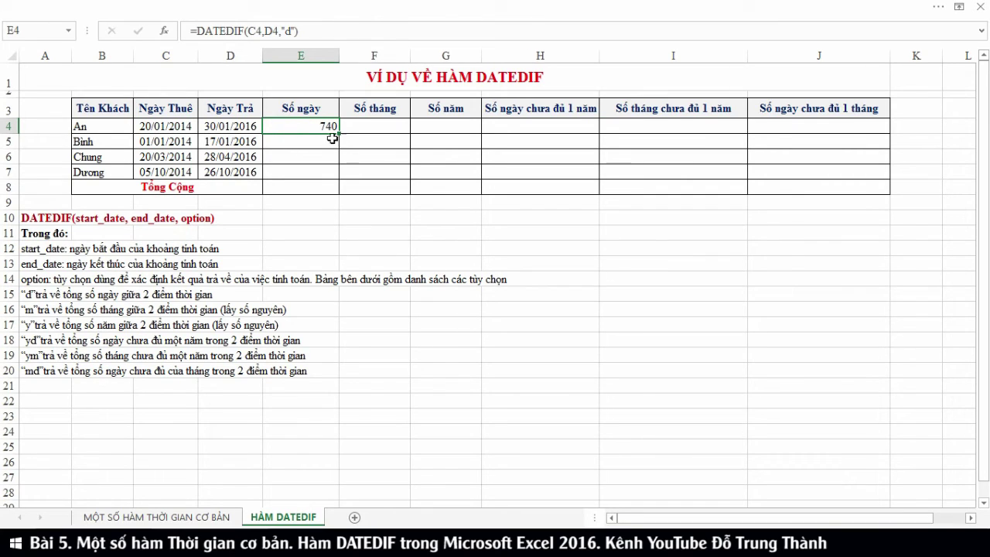
drag(339, 133, 332, 182)
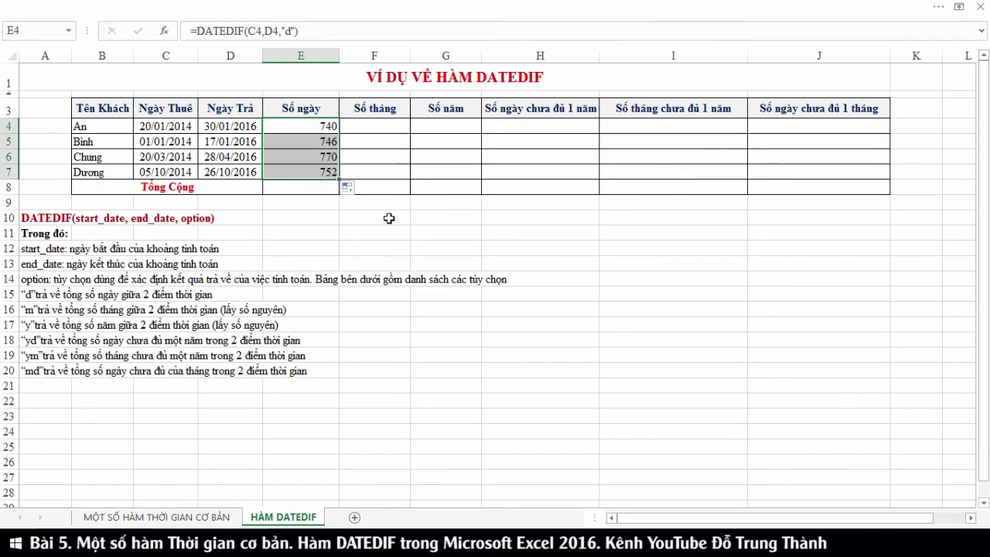
click(373, 128)
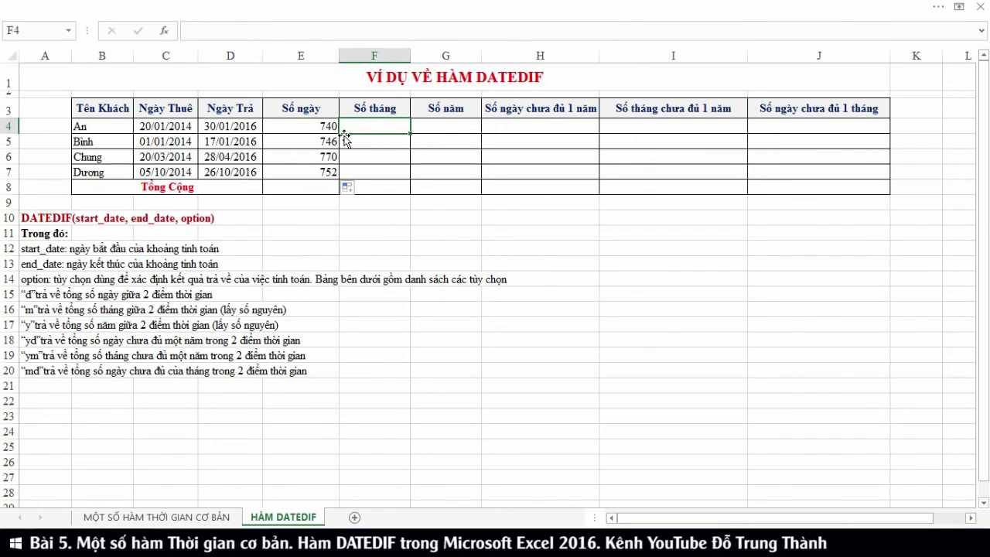
Step: Enter =DATEDIF(C4,D4,"y") in F4 as a first version of the month formula
text(=datedif)
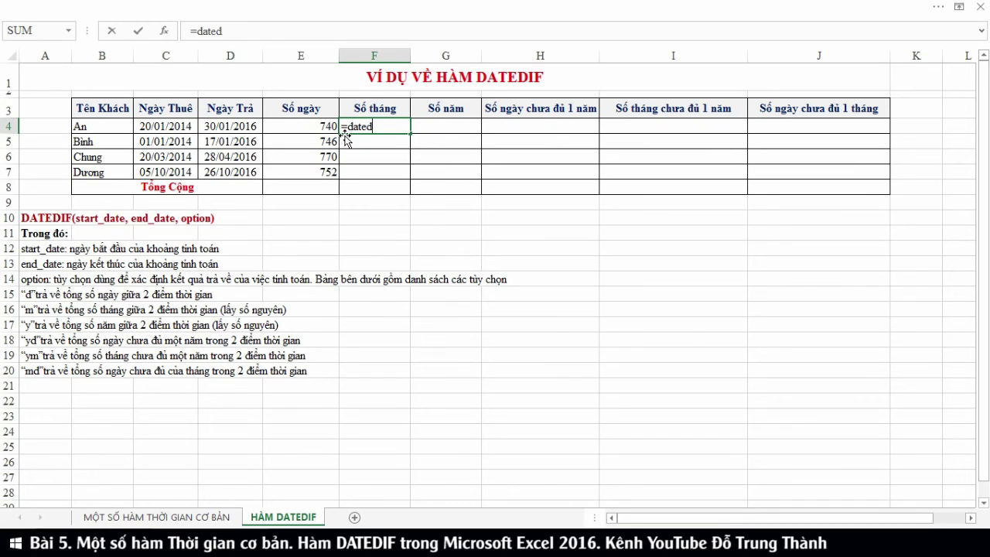
text(()
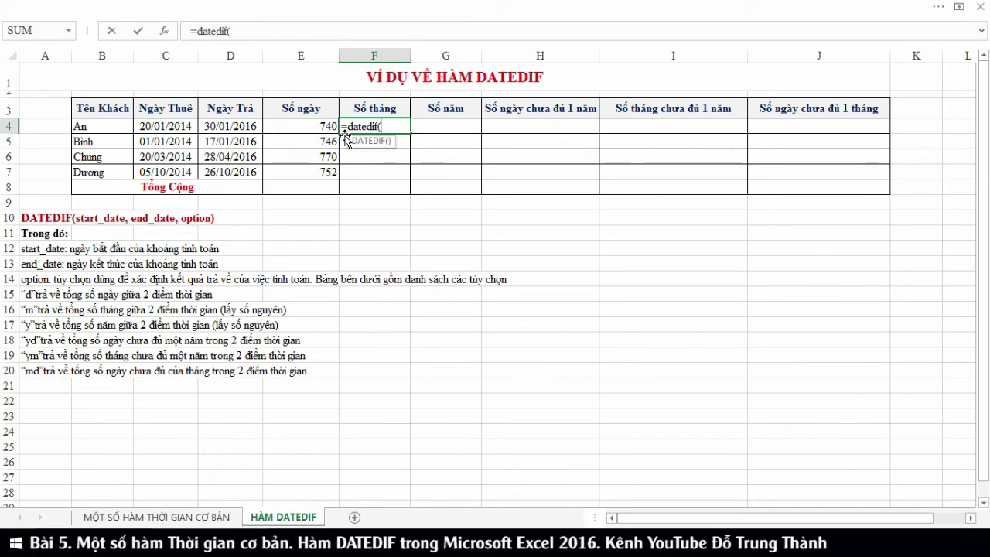
click(169, 127)
text(,)
click(218, 124)
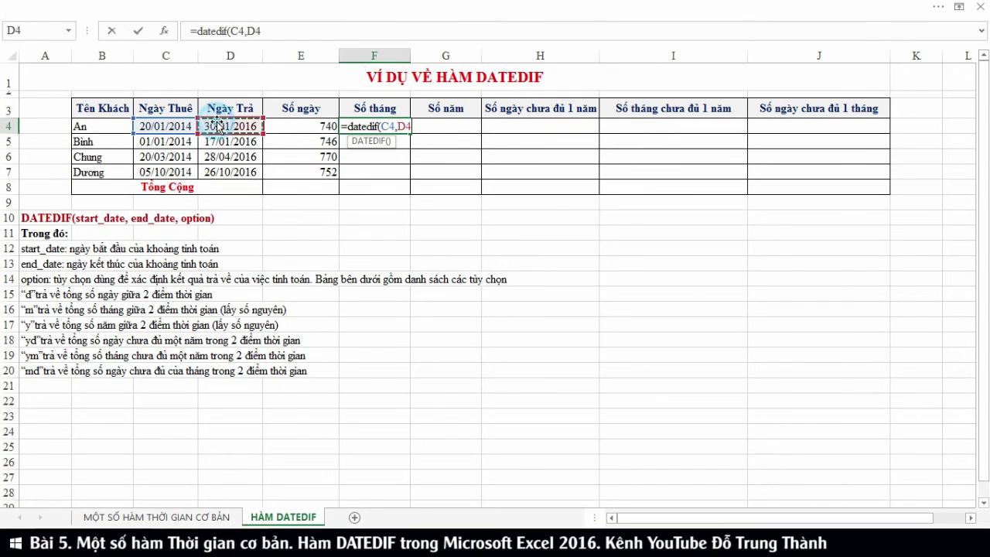
text(,)
text(")
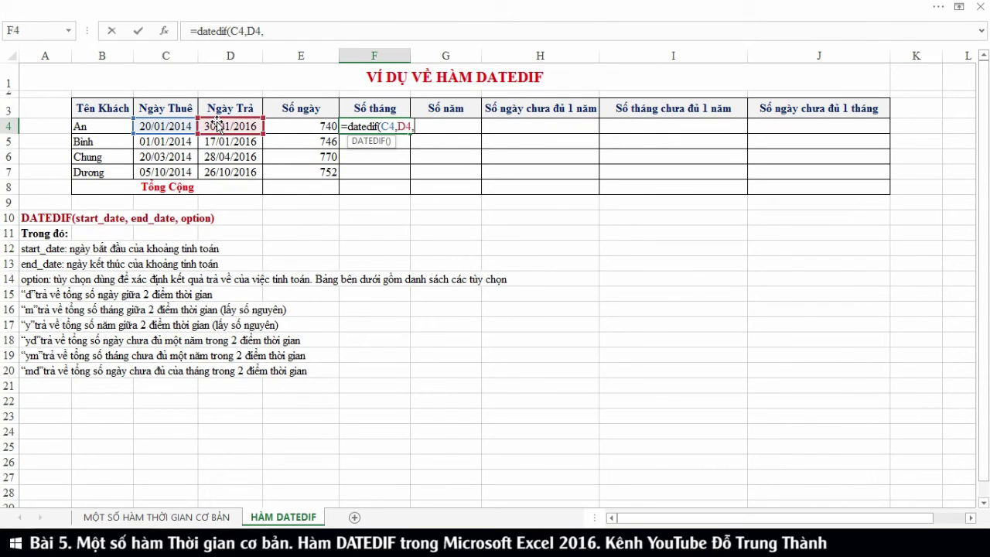
text(y)
key(Return)
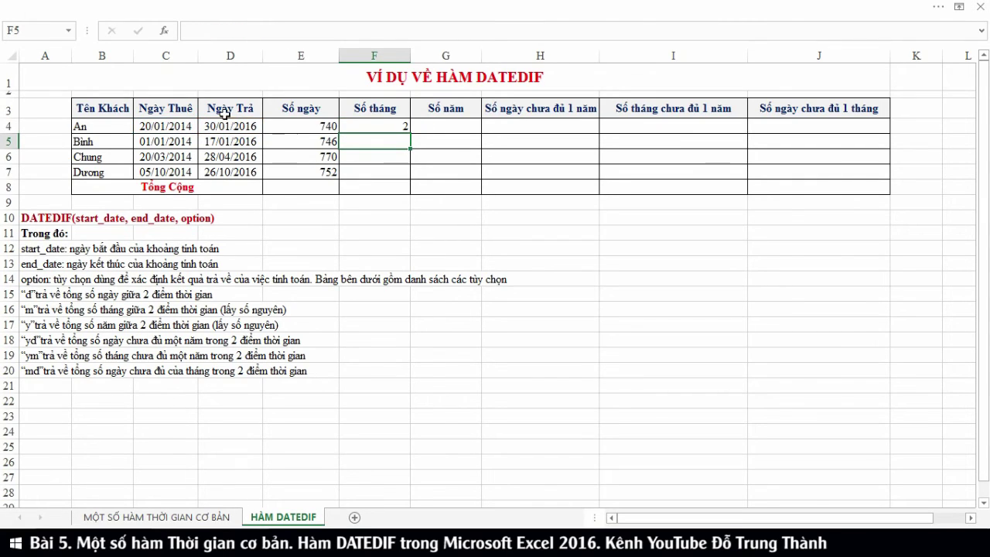
Step: Change the F4 option from "y" to "m" and fill it to F7: 24, 24, 25, 24
click(375, 128)
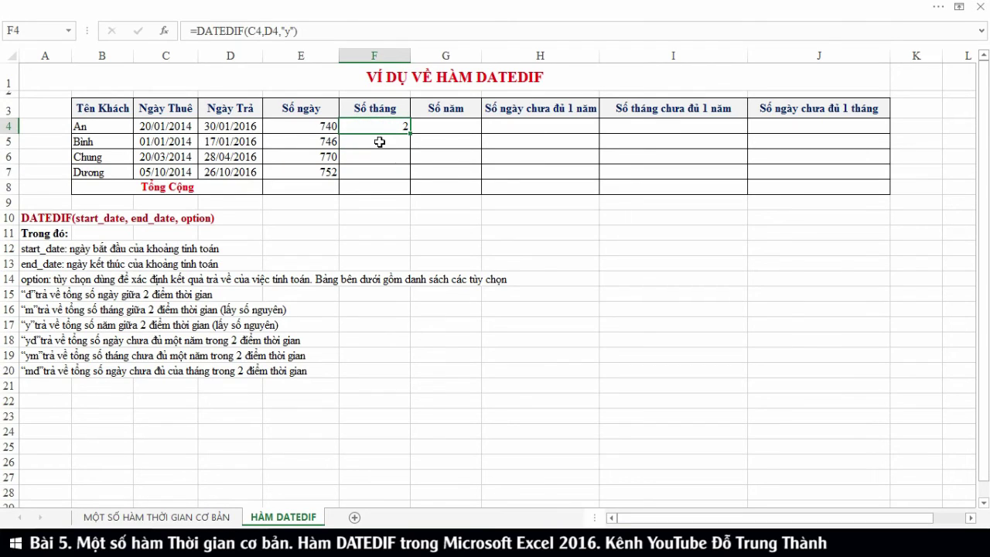
click(381, 127)
double_click(384, 128)
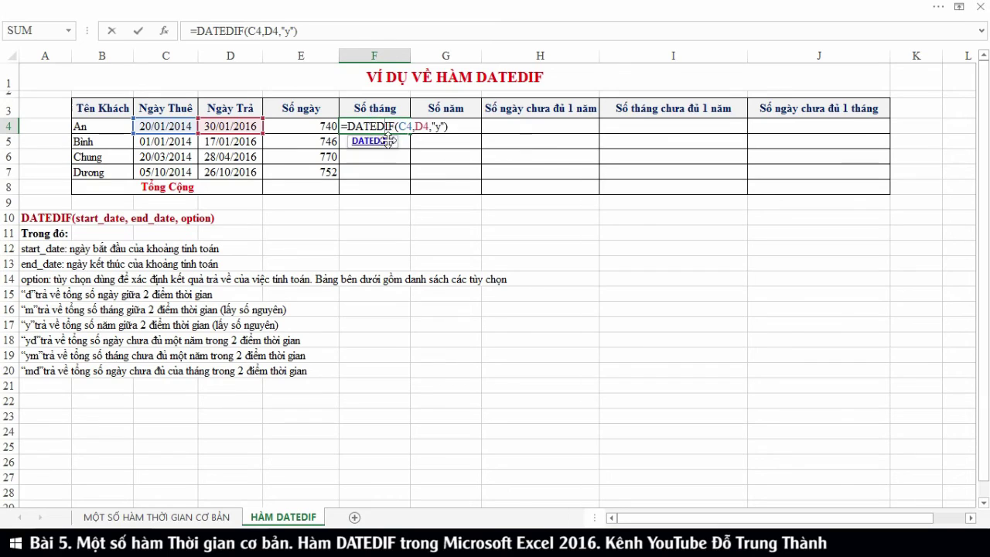
click(435, 125)
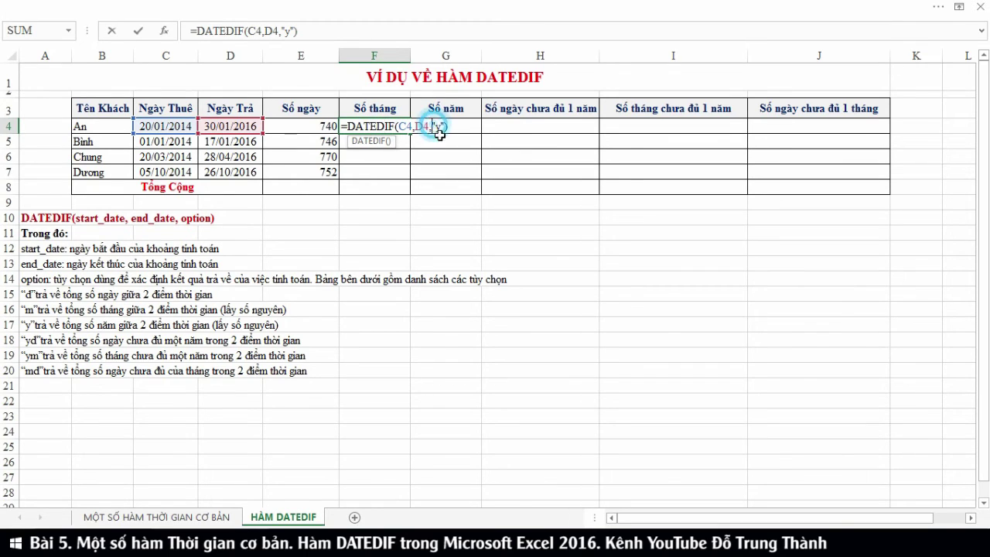
key(Delete)
text(m)
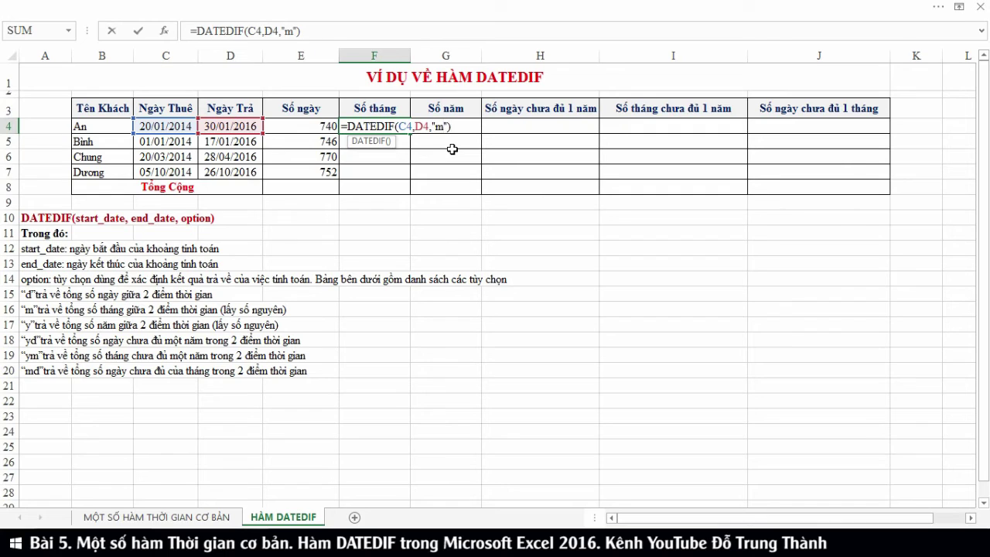
key(Return)
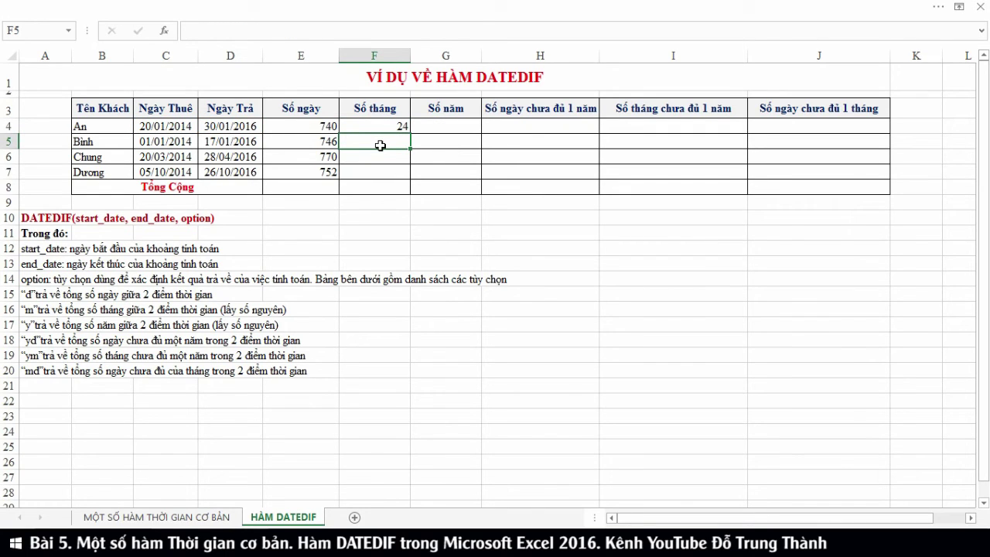
click(399, 126)
drag(410, 133, 405, 179)
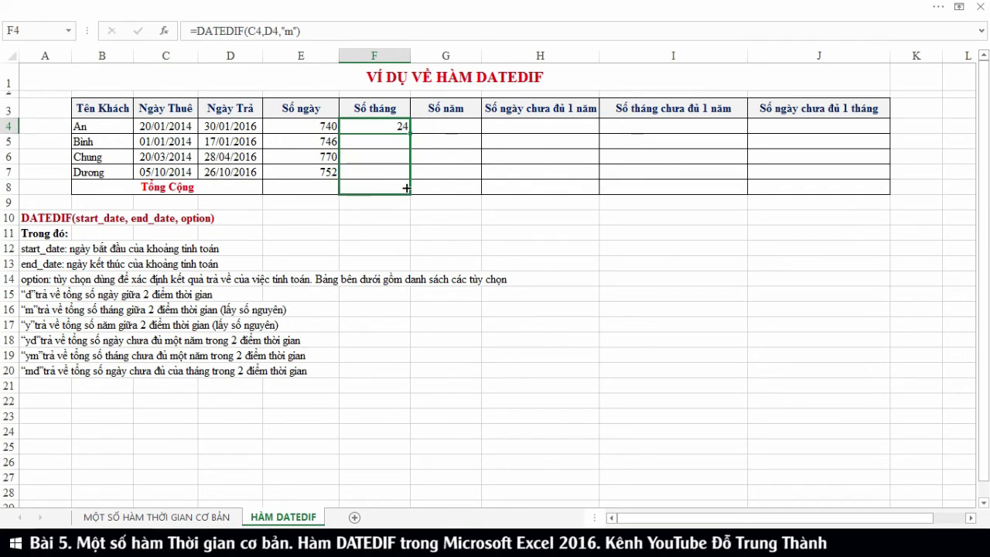
click(438, 128)
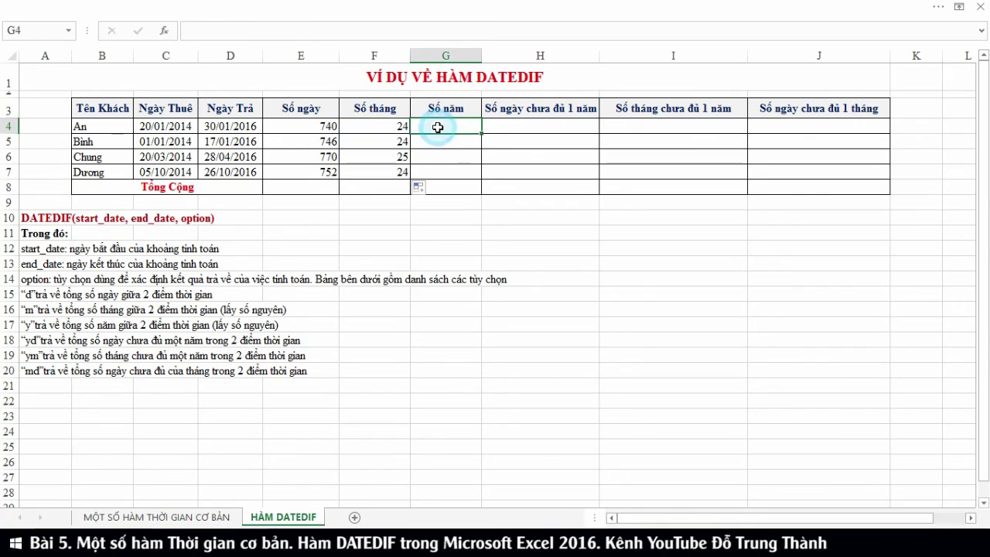
Step: Enter =DATEDIF(C4,D4,"y") in G4 and fill it down to G7, giving 2 years for each customer
text(=datedif)
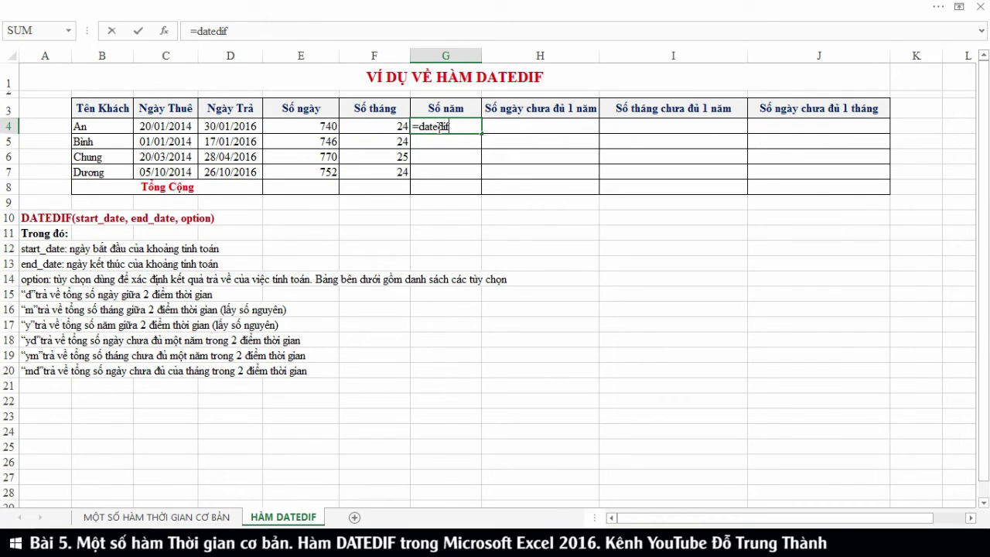
text(()
click(172, 126)
text(,)
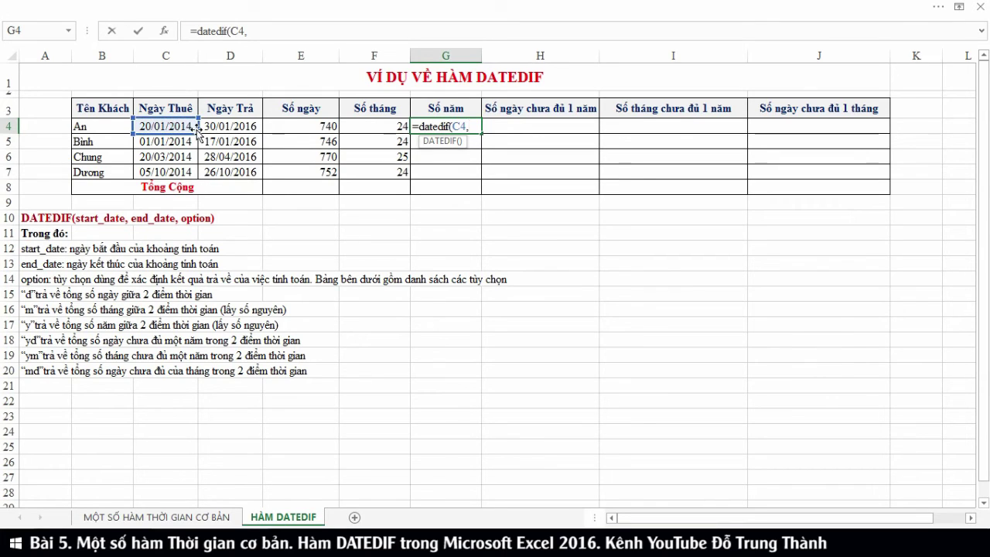
click(205, 126)
text(,"y")
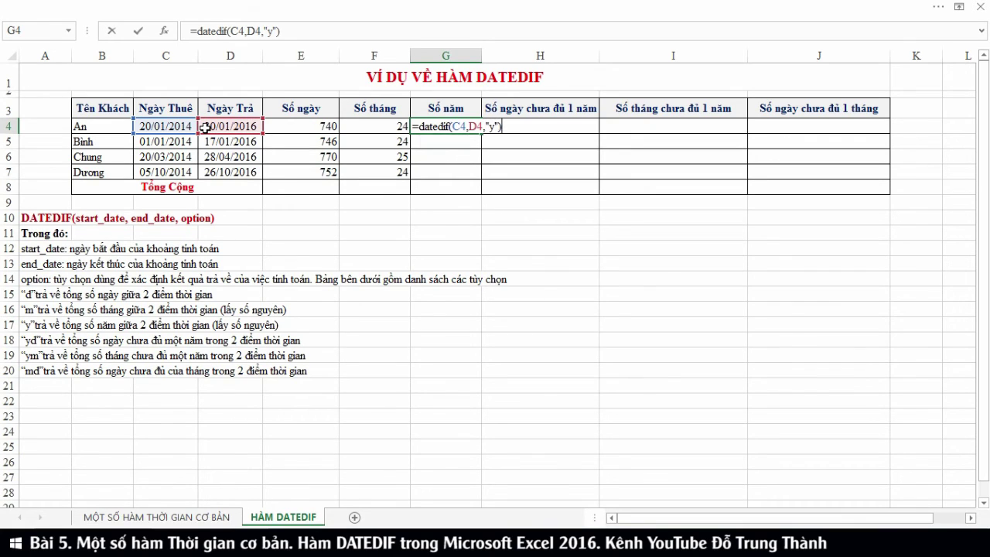
key(Return)
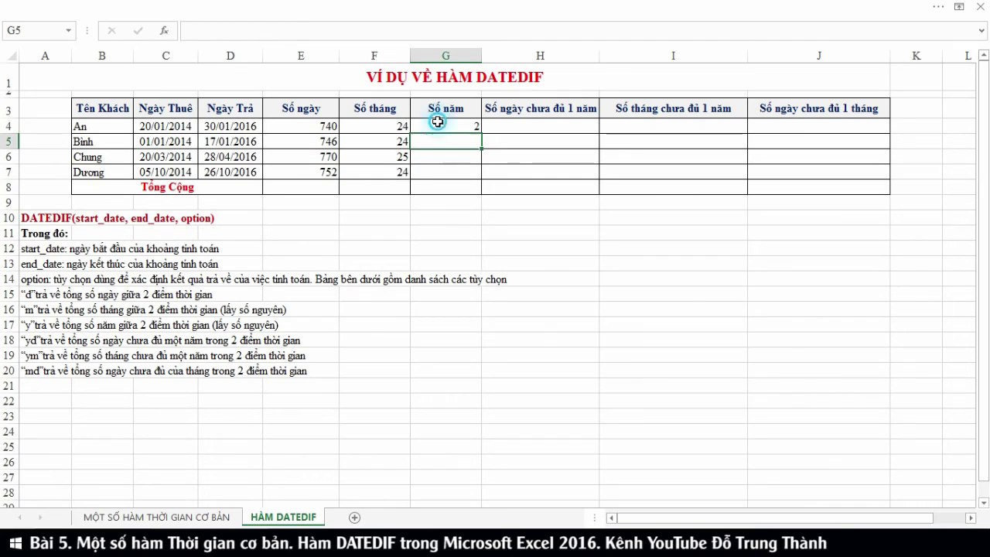
click(438, 125)
drag(481, 136, 478, 178)
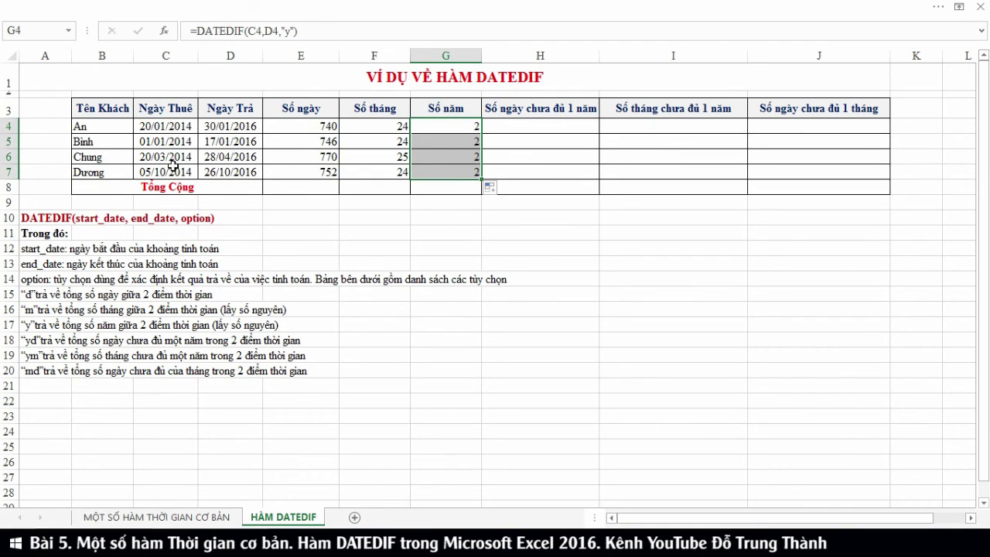
click(519, 132)
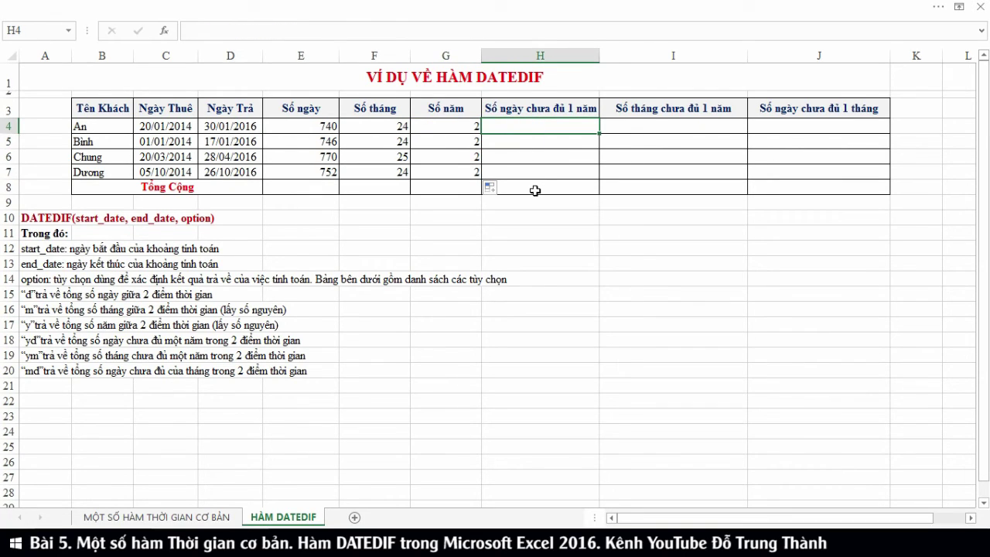
Step: Enter =DATEDIF(C4,D4,"yd") in H4 and fill it down to H7: 10, 16, 39, 21
text(=)
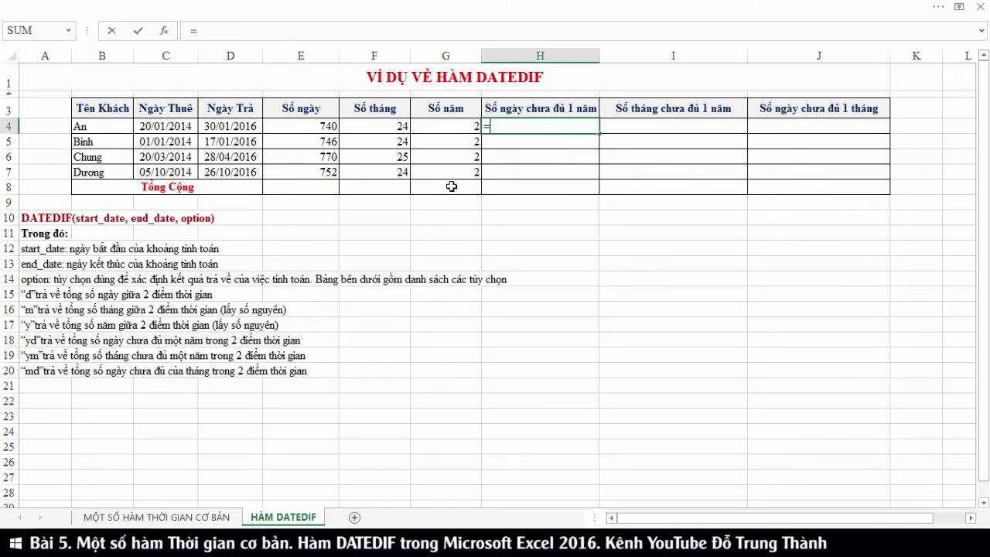
text(date)
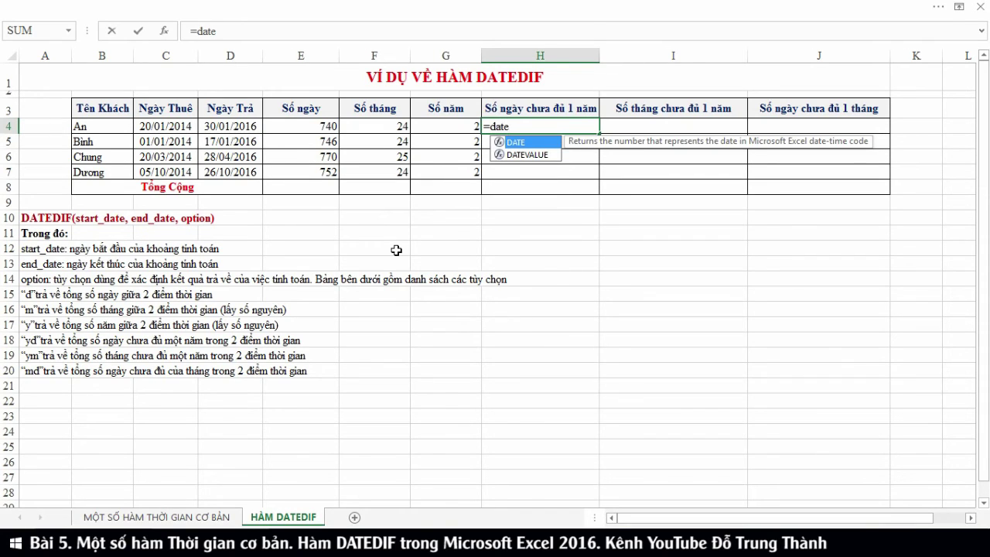
text(dif)
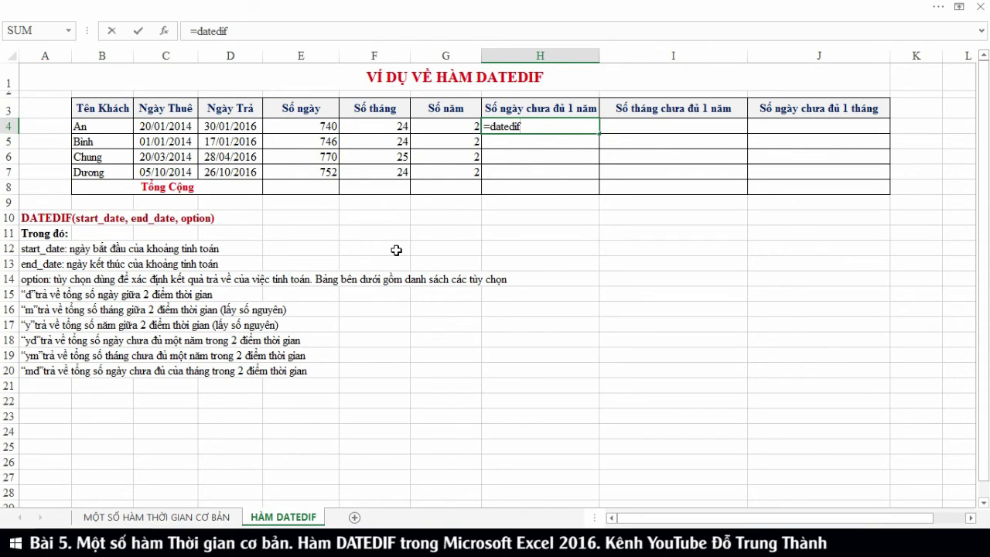
text(()
click(168, 127)
text(,)
click(239, 126)
text(,"yd)
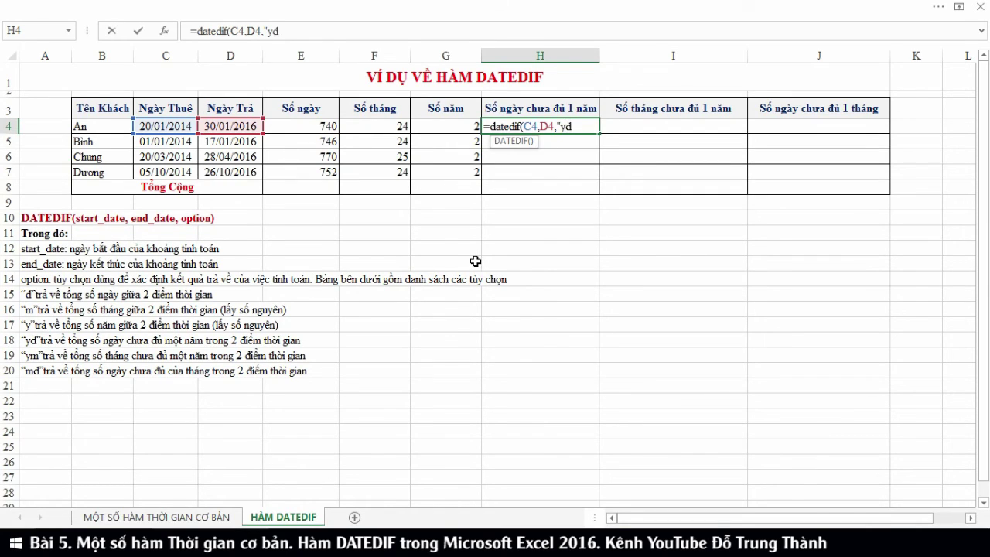
text())
key(Return)
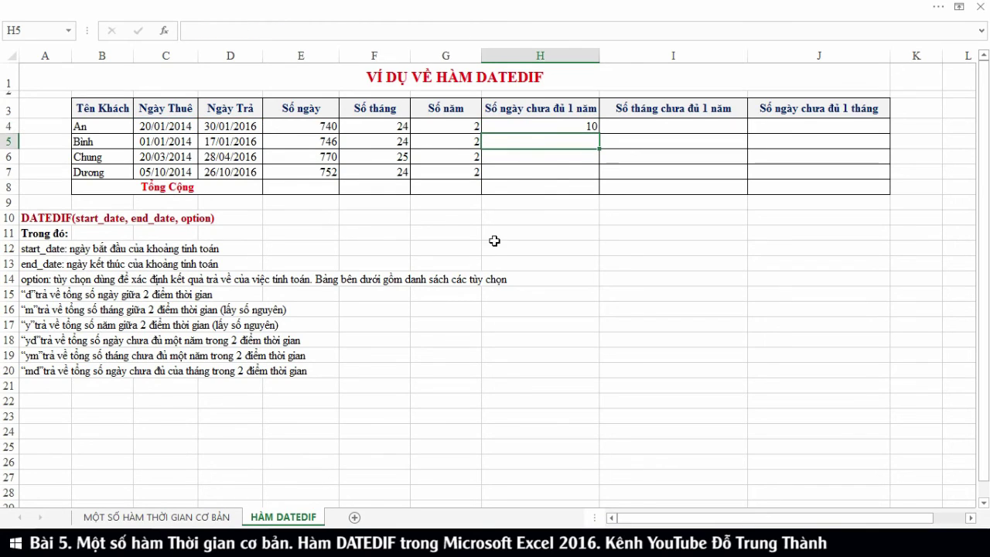
click(554, 127)
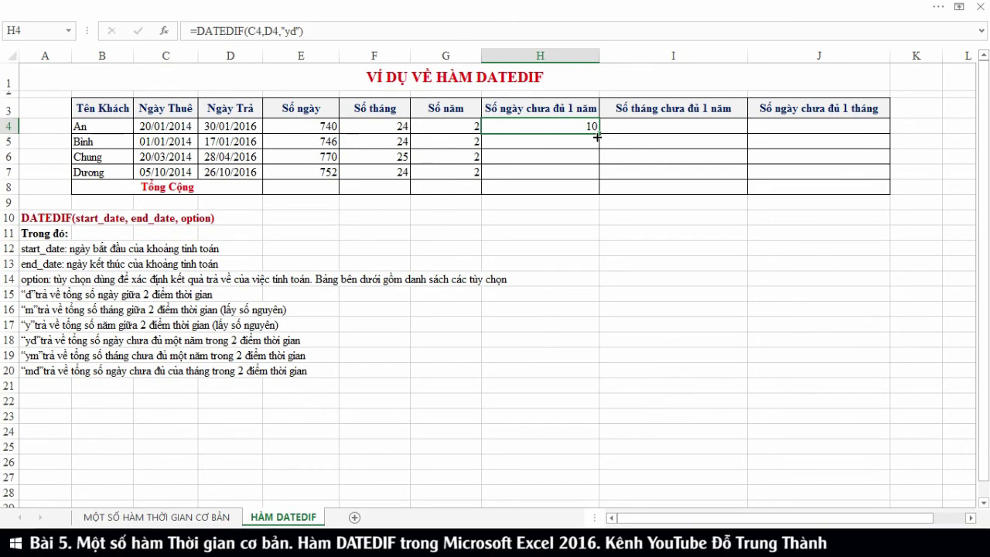
drag(597, 136, 596, 175)
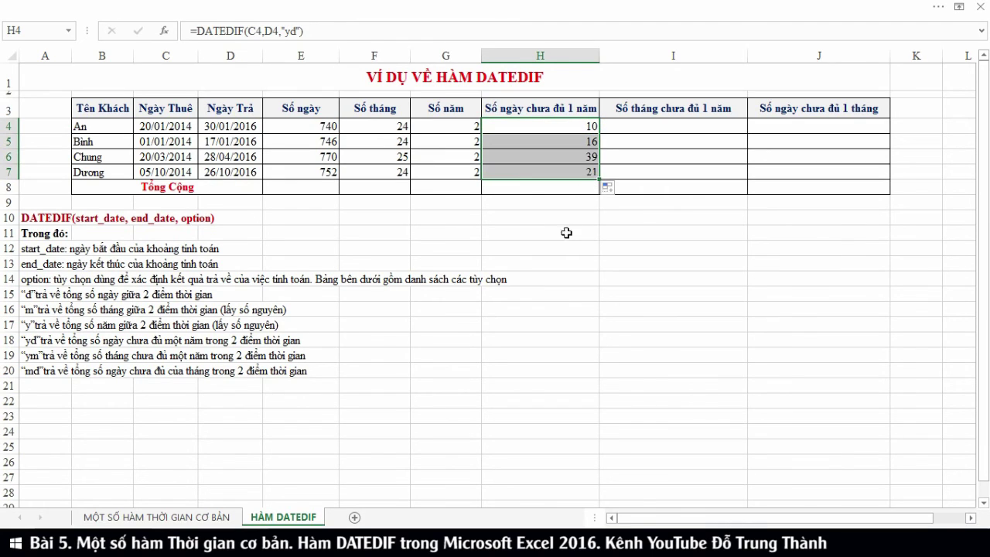
Step: Enter =DATEDIF(C4,D4,"ym") in I4 and fill it down to I7: 0, 0, 1, 0
click(639, 125)
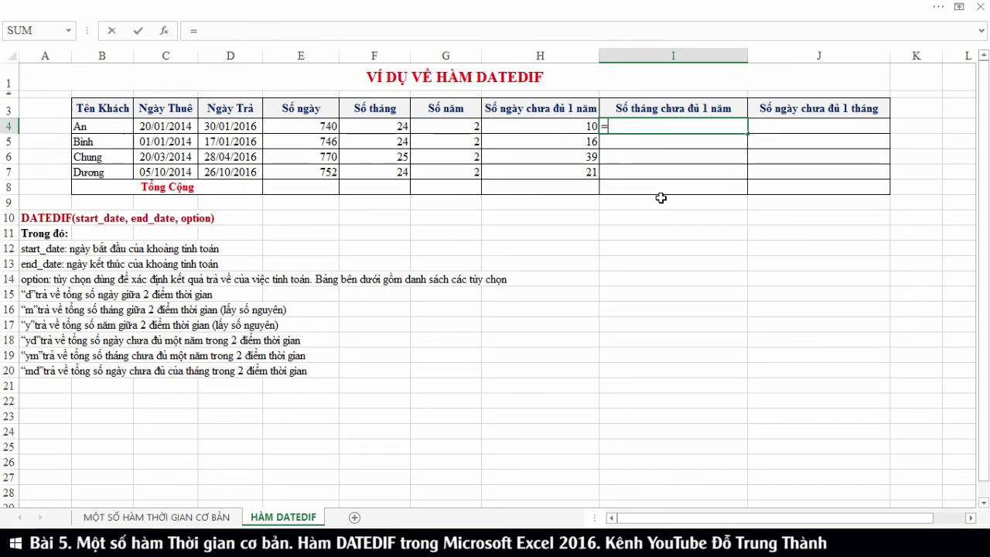
text(=datedif()
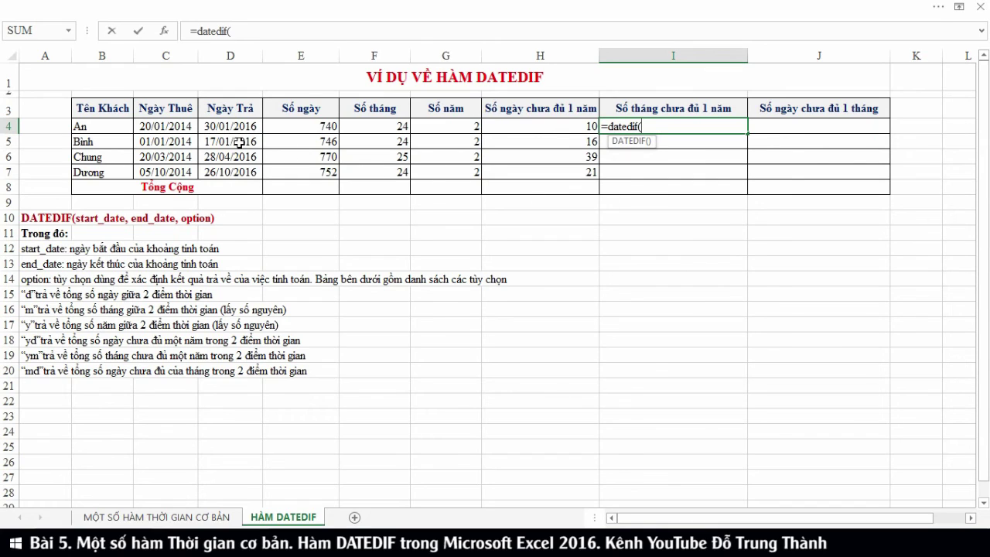
click(164, 127)
text(,)
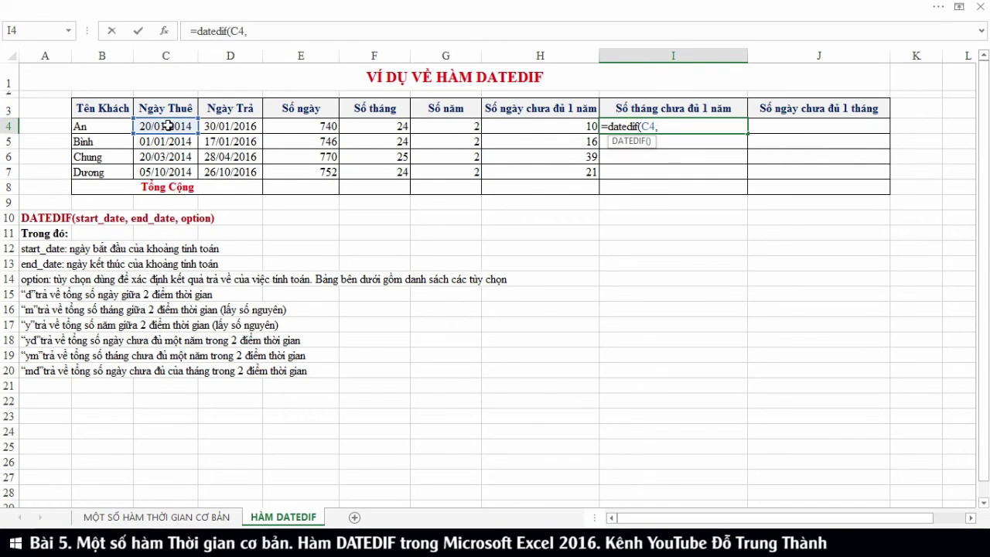
click(225, 142)
click(230, 126)
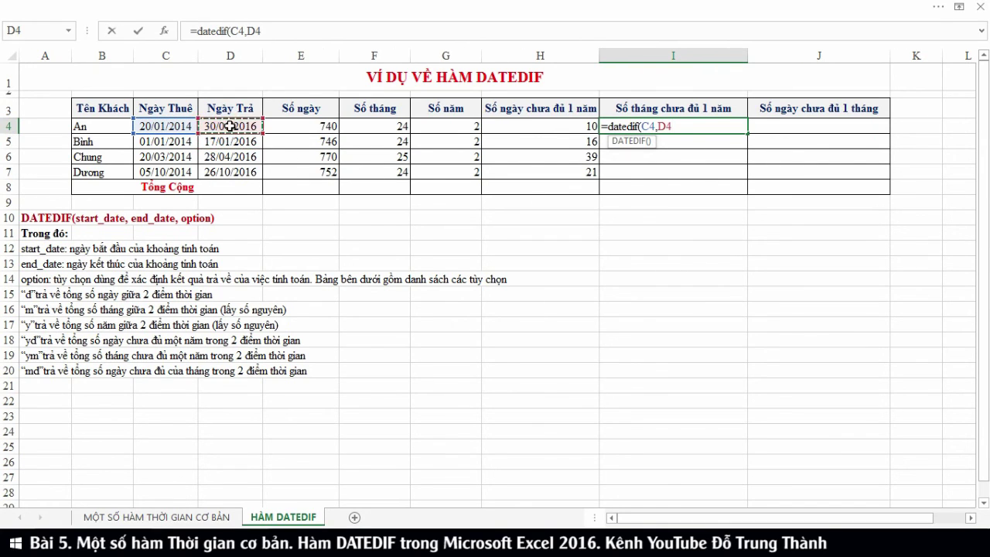
text(,"ym)
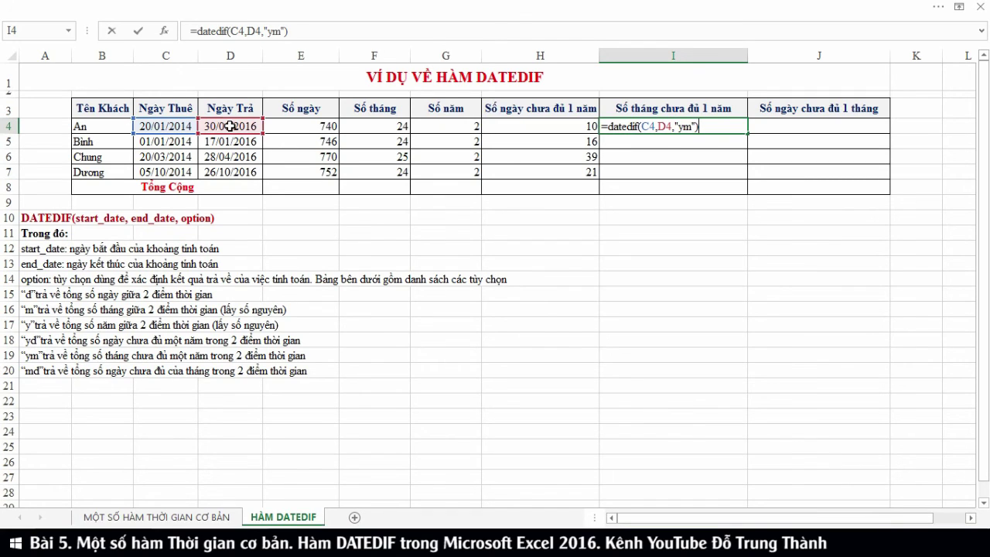
key(Return)
click(696, 129)
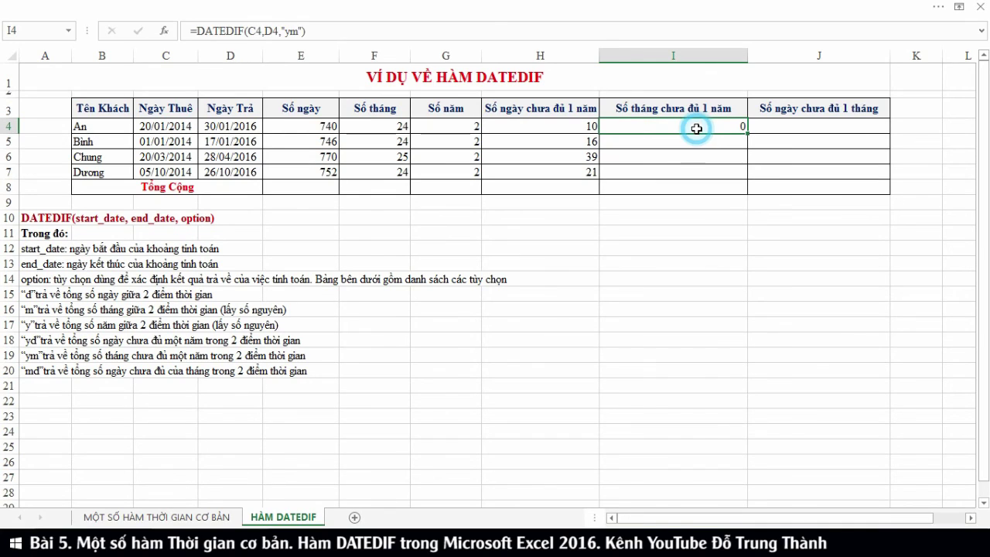
drag(747, 133, 747, 176)
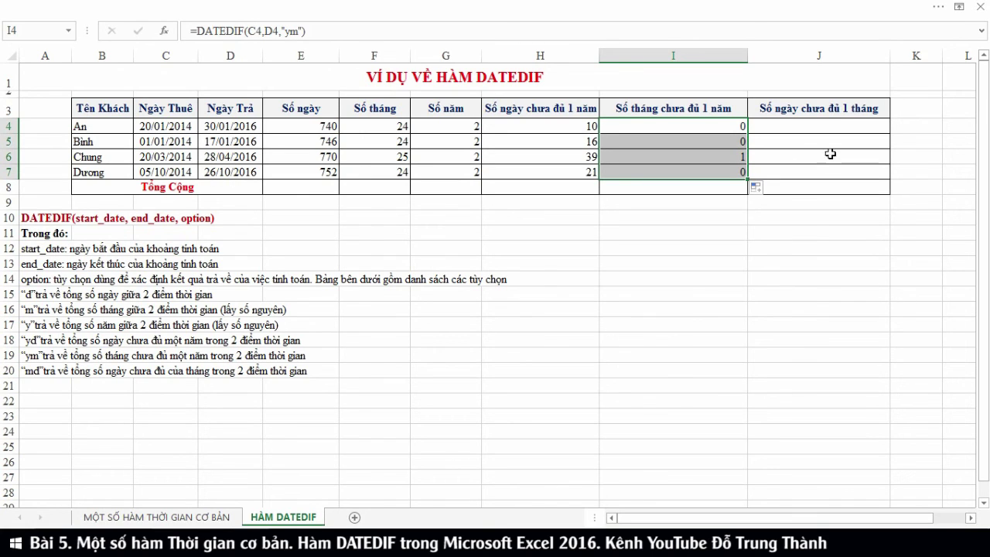
click(802, 127)
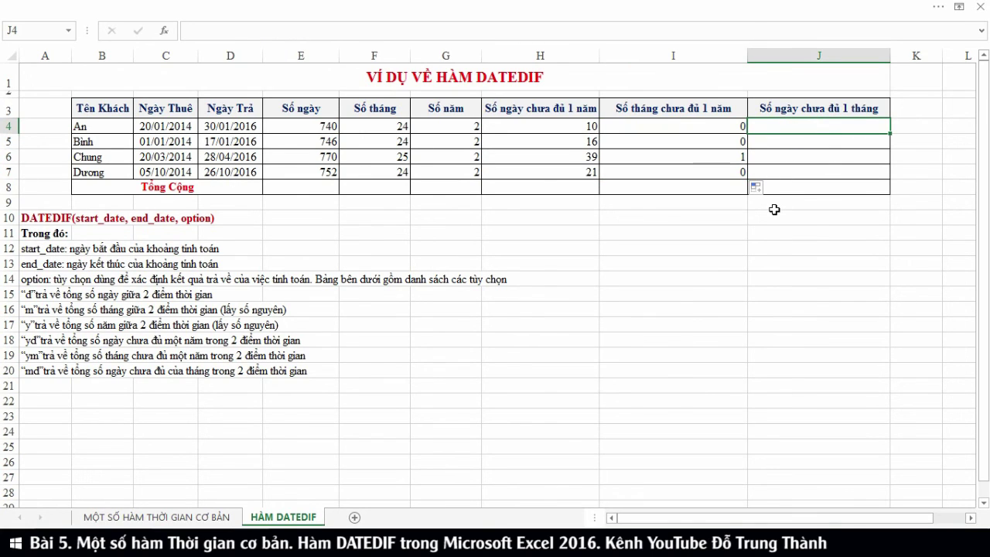
Step: Enter =DATEDIF(C4,D4,"md") in J4 and fill it down to J7: 10, 16, 8, 21
text(=)
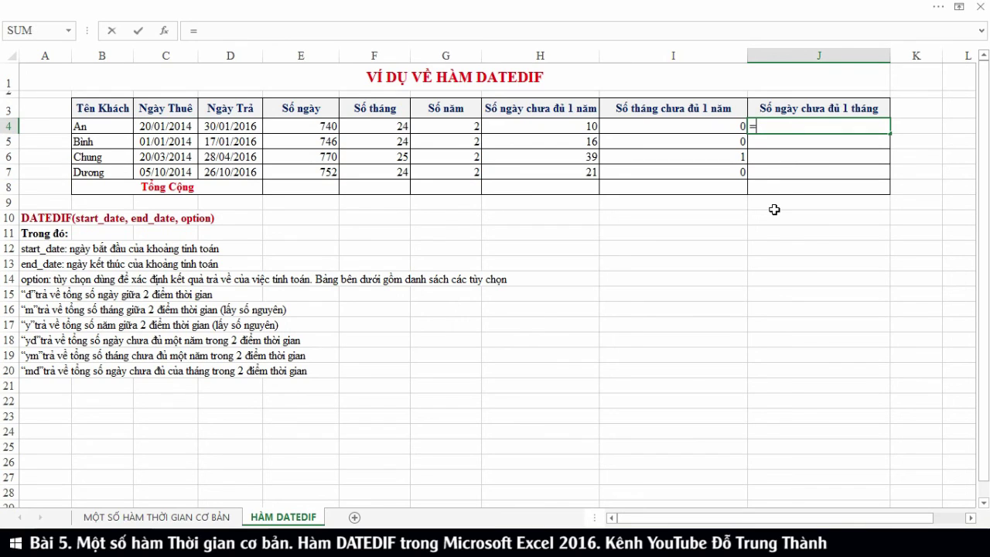
text(d)
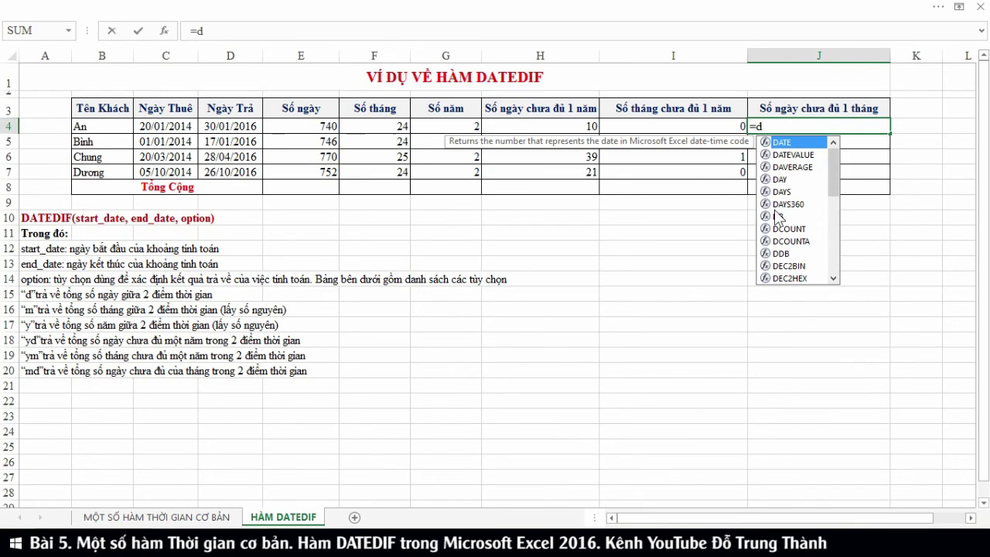
text(ate)
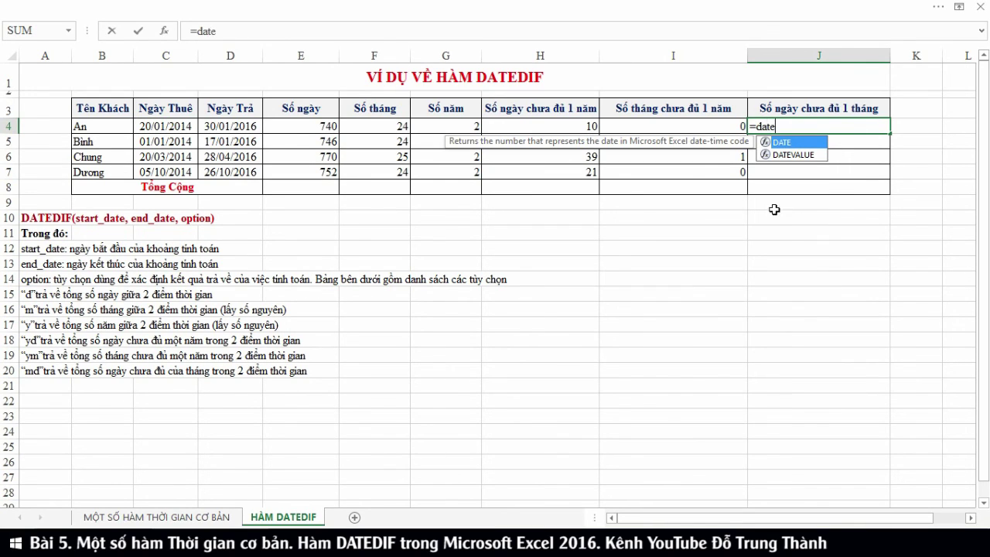
text(dif)
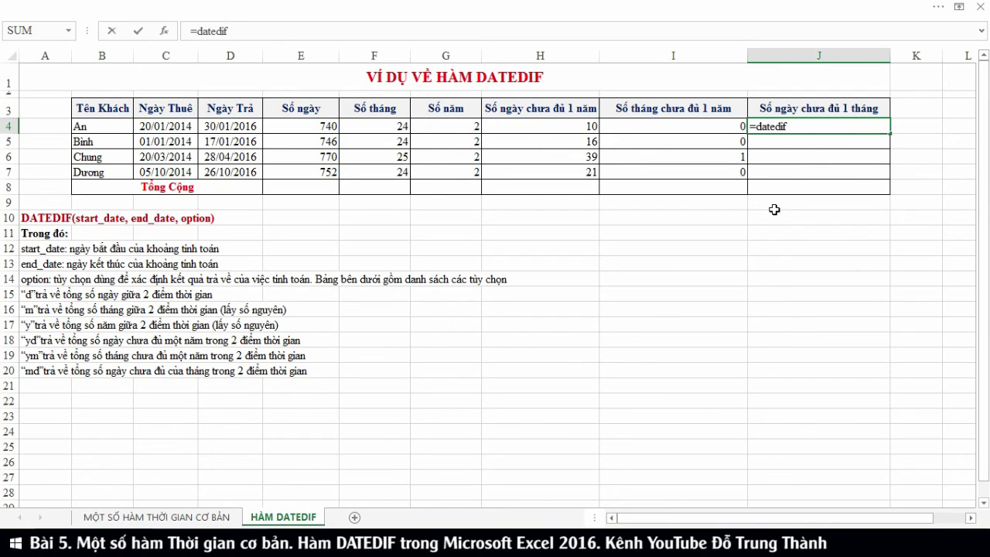
text(()
click(151, 132)
text(,)
click(232, 127)
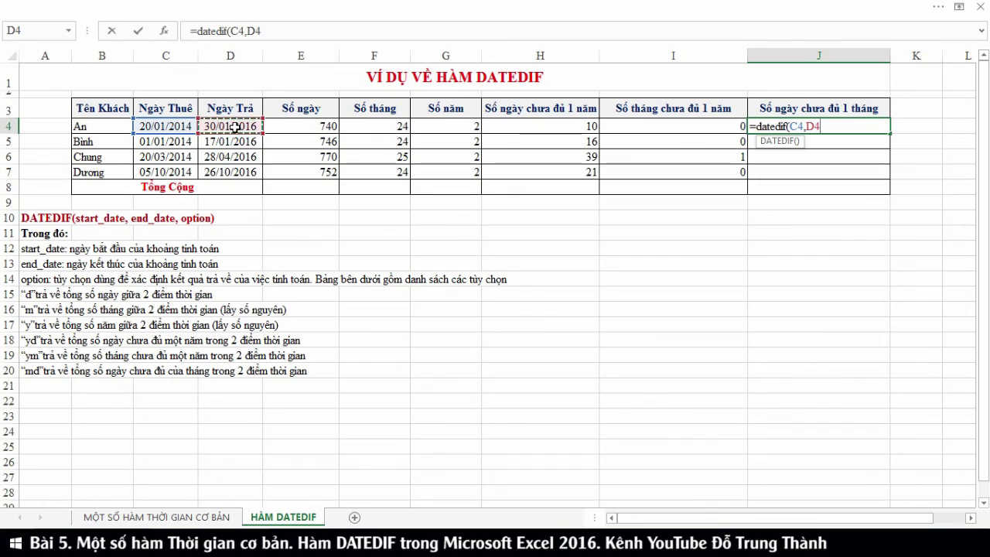
text(,"md)
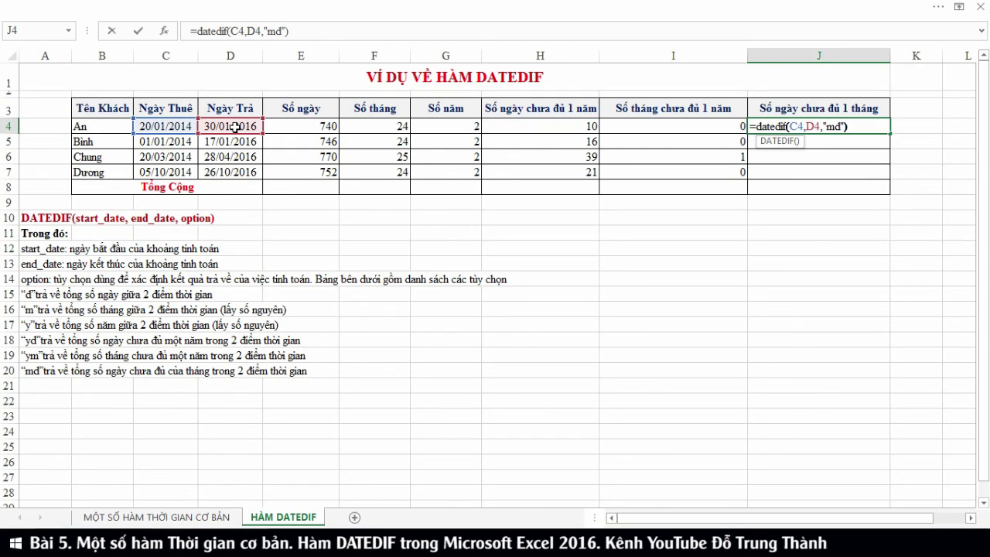
key(Return)
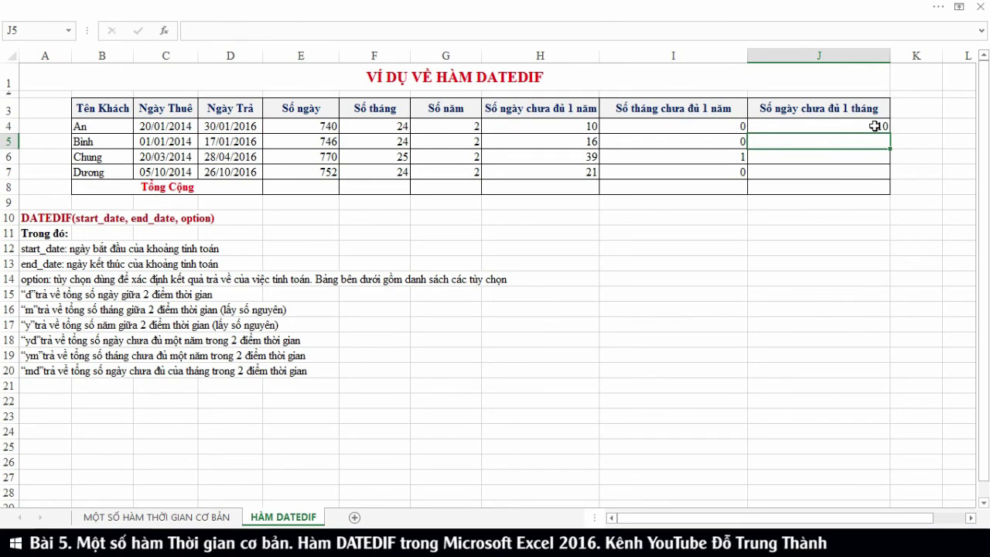
click(873, 126)
drag(889, 133, 889, 178)
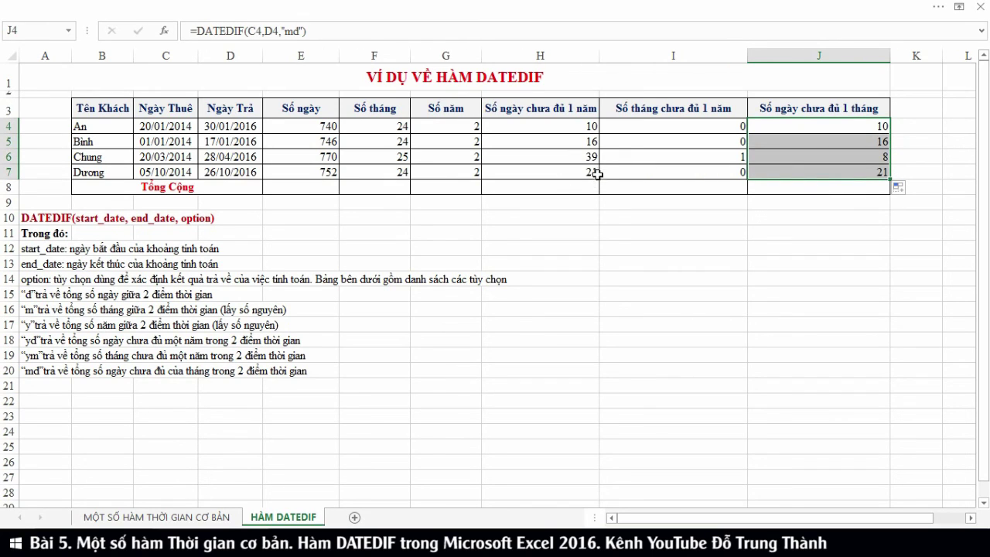
click(580, 157)
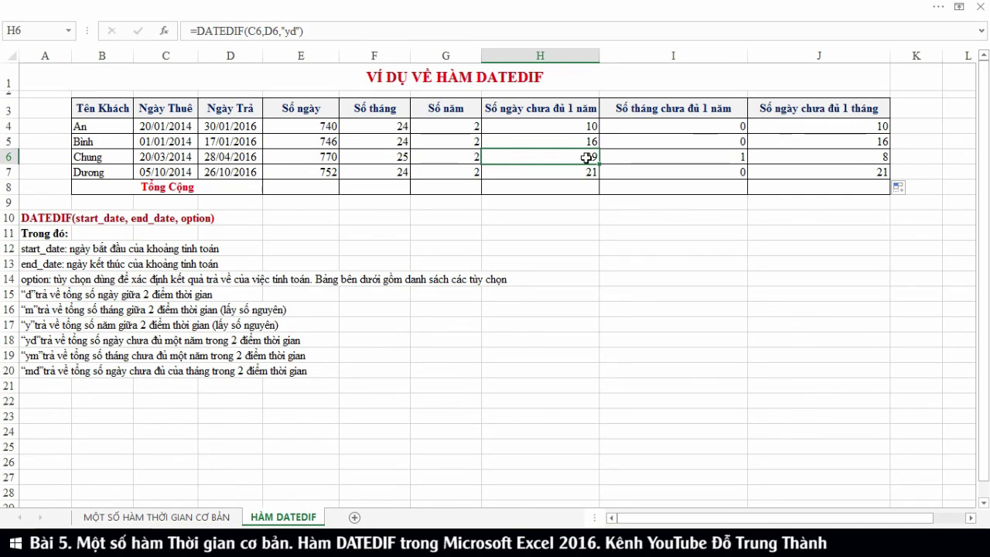
click(841, 159)
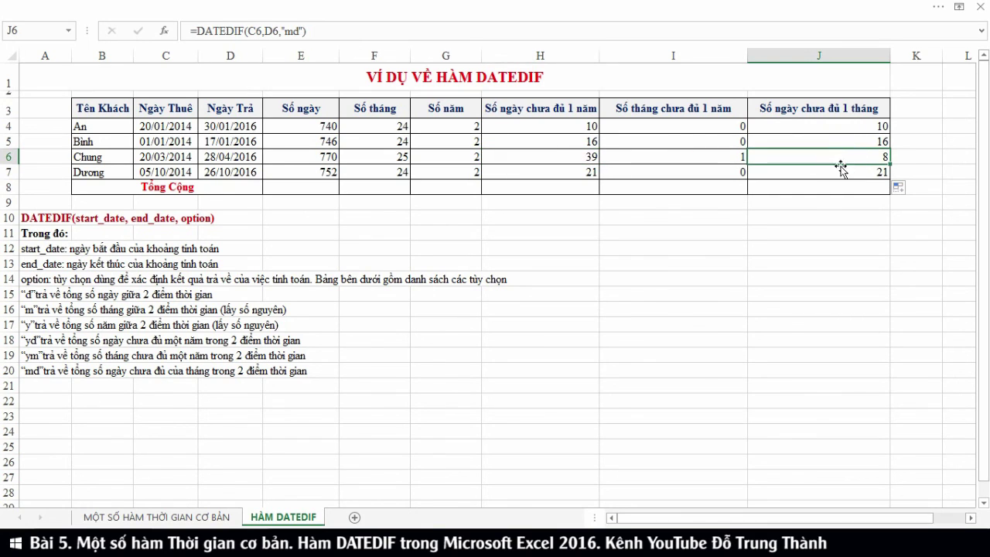
click(838, 171)
click(379, 341)
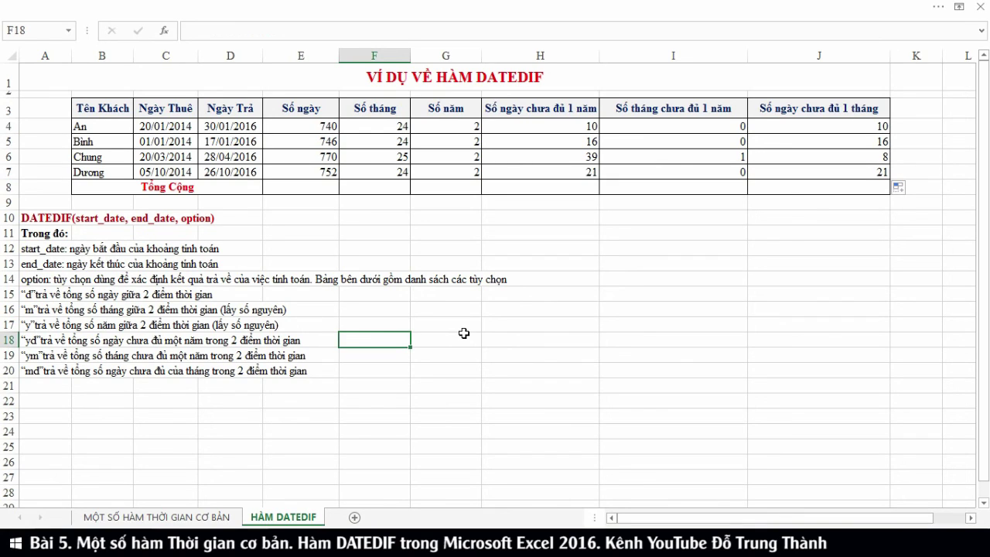
click(185, 517)
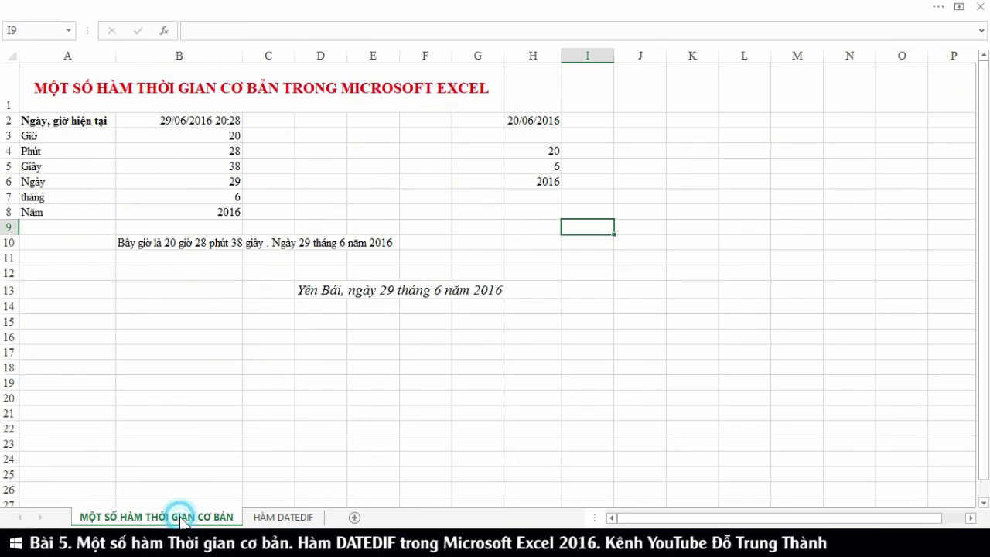
click(317, 516)
click(416, 246)
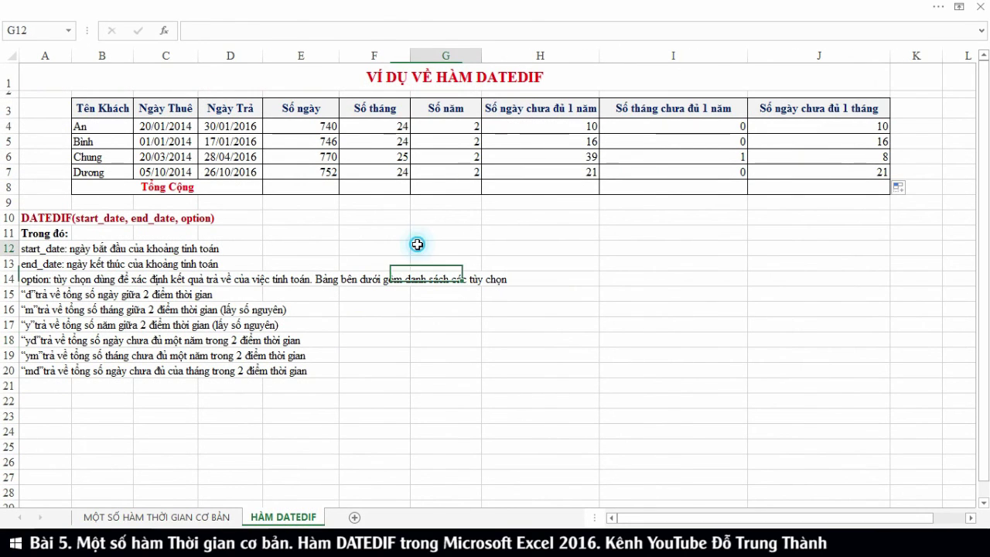